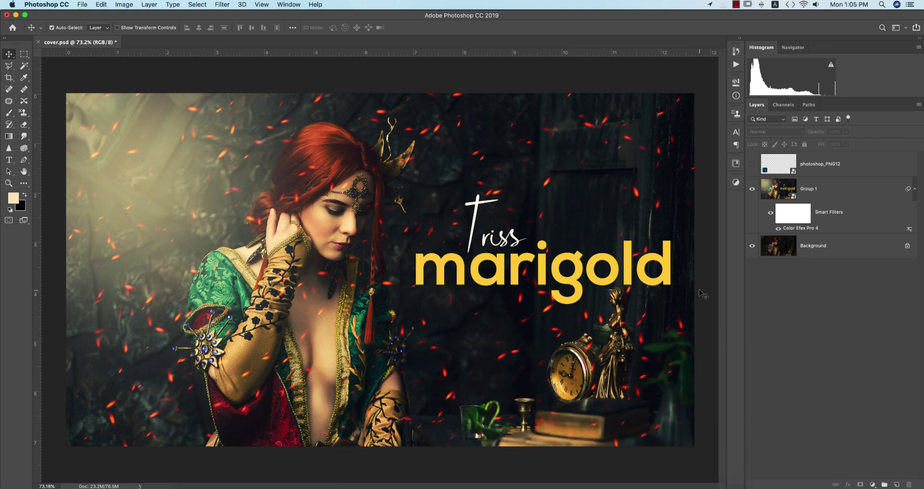
Open the ddunejf-0c87135a photo of the red-haired woman from the 1-6-2020 folder
{"action": "left_click", "coordinate": [82, 6]}
{"action": "left_click", "coordinate": [92, 26]}
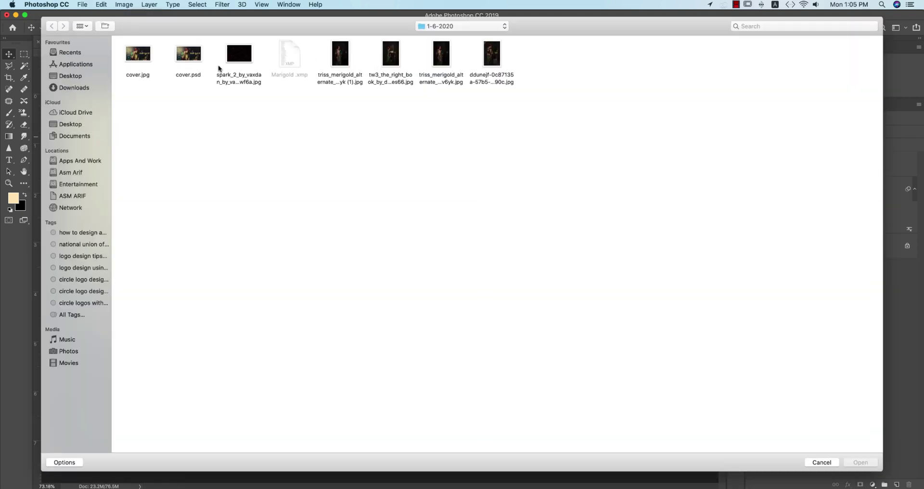
{"action": "left_click", "coordinate": [349, 59]}
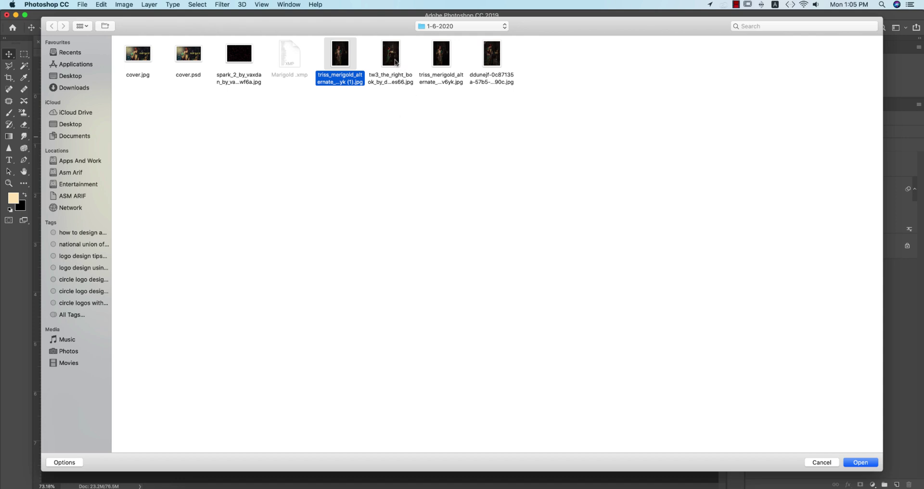
{"action": "left_click", "coordinate": [396, 62]}
{"action": "left_click", "coordinate": [490, 56]}
{"action": "left_click", "coordinate": [443, 60]}
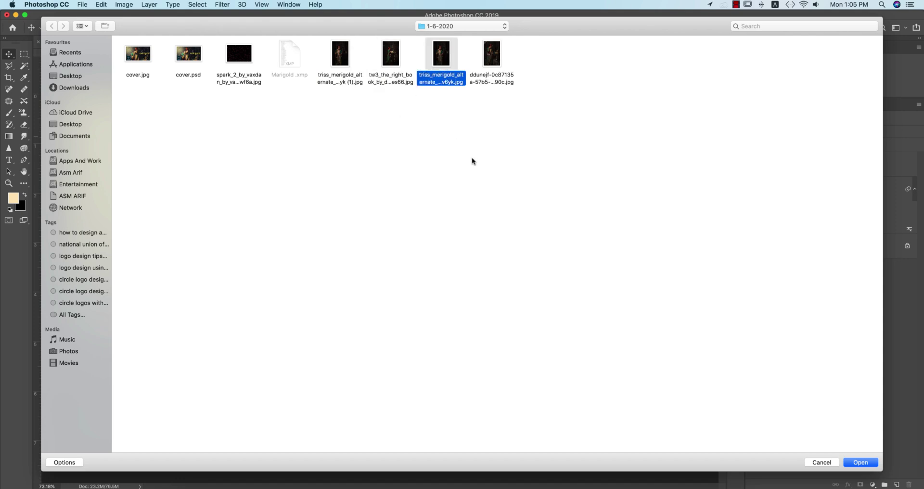
{"action": "left_click", "coordinate": [501, 57]}
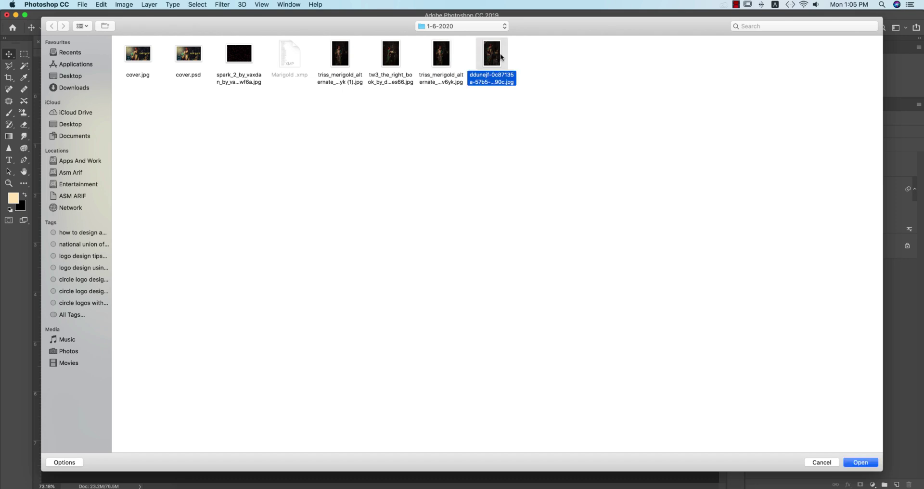
{"action": "double_click", "coordinate": [497, 54]}
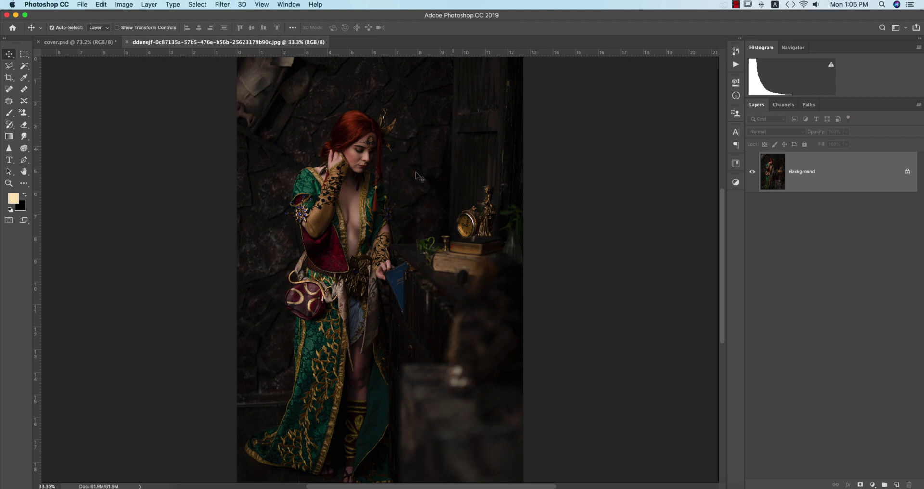
Duplicate the Background photo onto a new layer with Cmd+J
{"action": "key", "text": "super+j"}
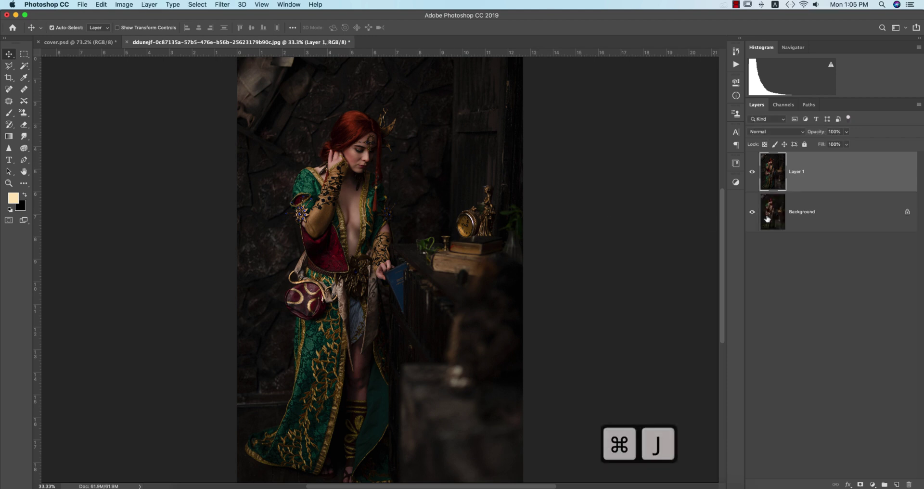
{"action": "left_click", "coordinate": [843, 225]}
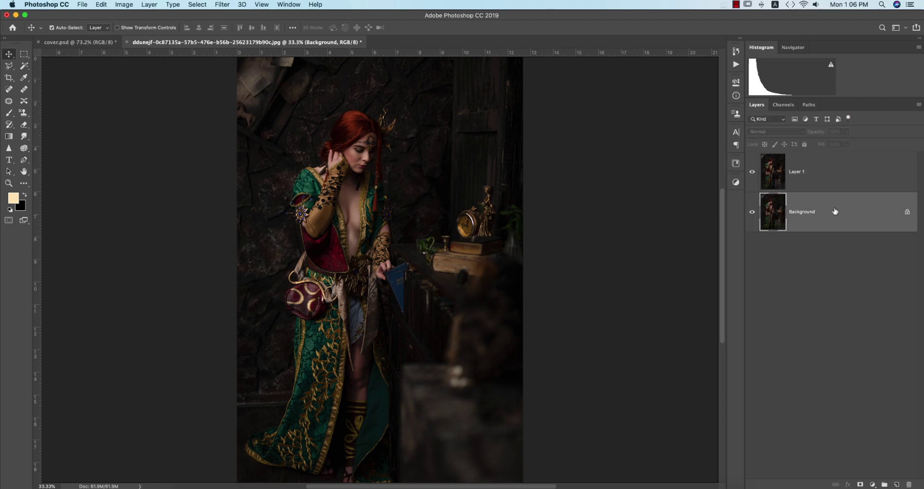
{"action": "left_click", "coordinate": [795, 176]}
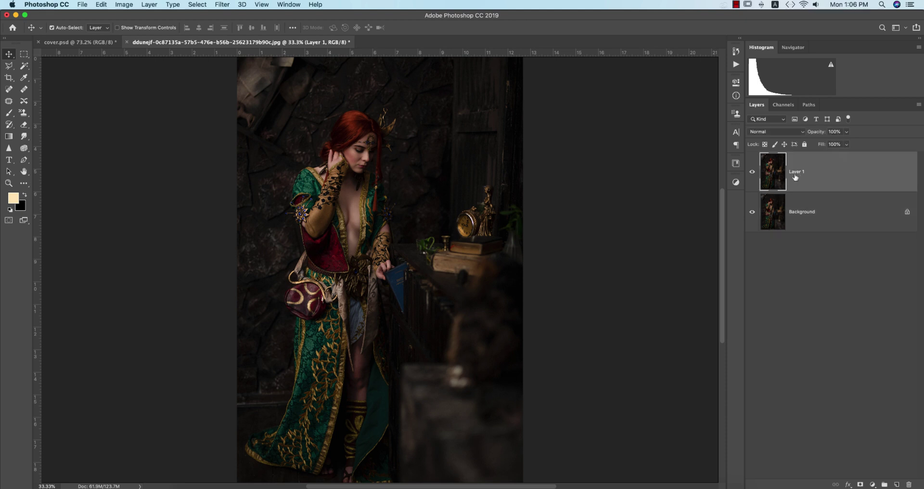
{"action": "left_click", "coordinate": [805, 221]}
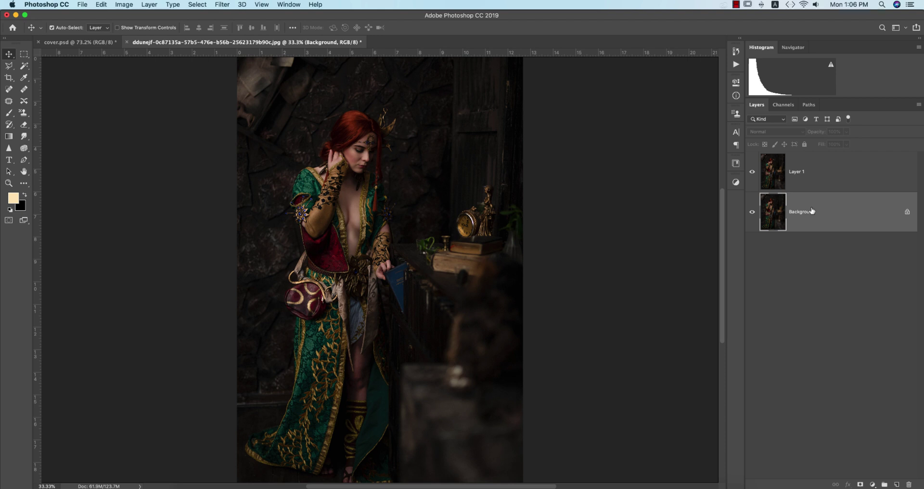
{"action": "left_click", "coordinate": [794, 182]}
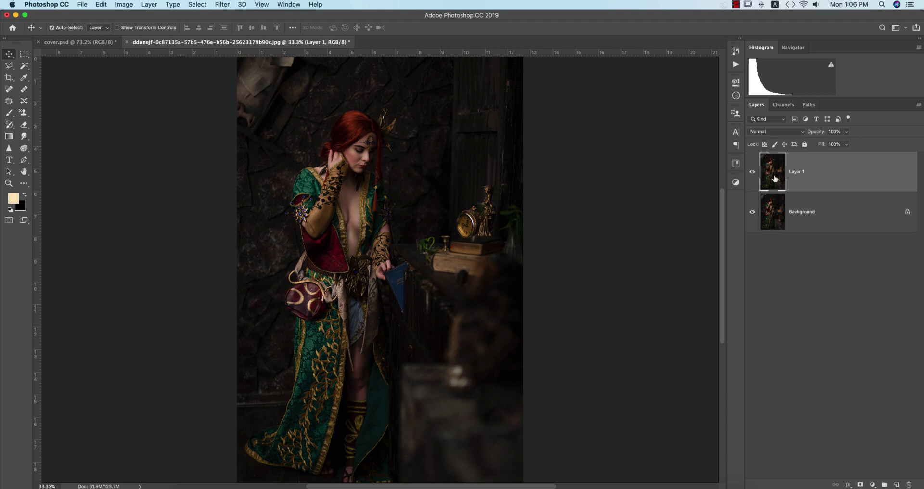
Rename the duplicated layer to 'edit'
{"action": "double_click", "coordinate": [799, 173]}
{"action": "type", "text": "c"}
{"action": "type", "text": "dit"}
{"action": "key", "text": "Return"}
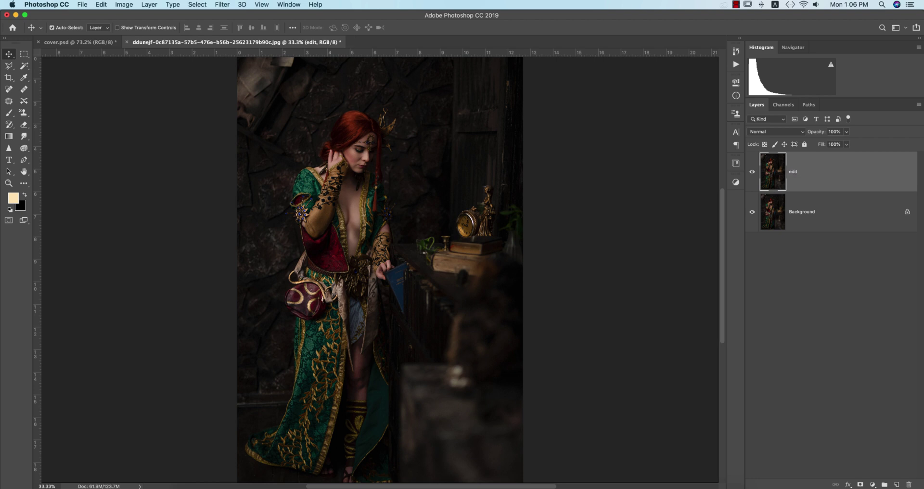
{"action": "left_click", "coordinate": [222, 4]}
In Camera Raw set Exposure +0.40, Highlights +20, Whites -26, Temperature/Tint +3, Texture +13, Vibrance/Saturation +8
{"action": "left_click", "coordinate": [237, 56]}
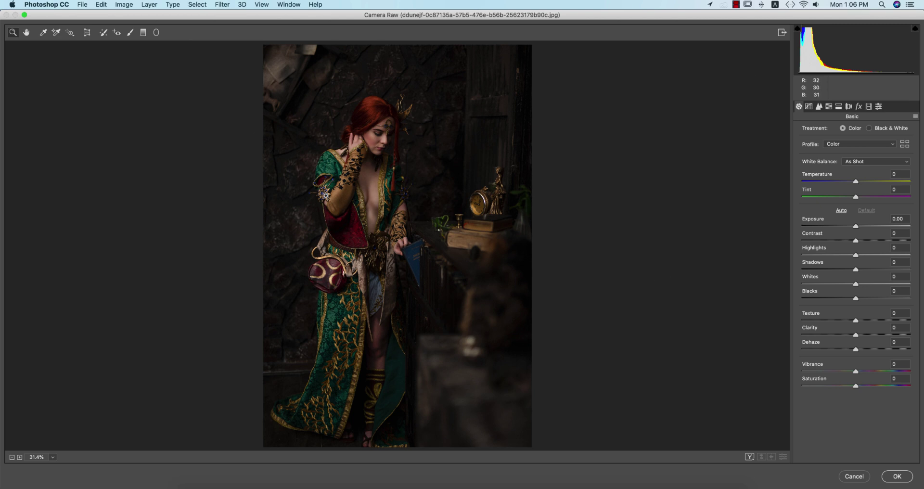
{"action": "left_click_drag", "start_coordinate": [864, 258], "coordinate": [866, 256]}
{"action": "left_click", "coordinate": [364, 132]}
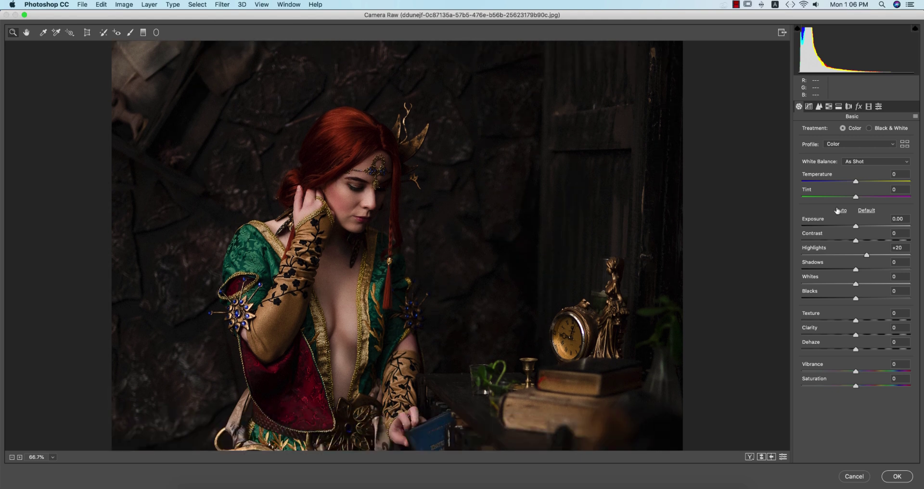
{"action": "left_click_drag", "start_coordinate": [857, 228], "coordinate": [862, 228]}
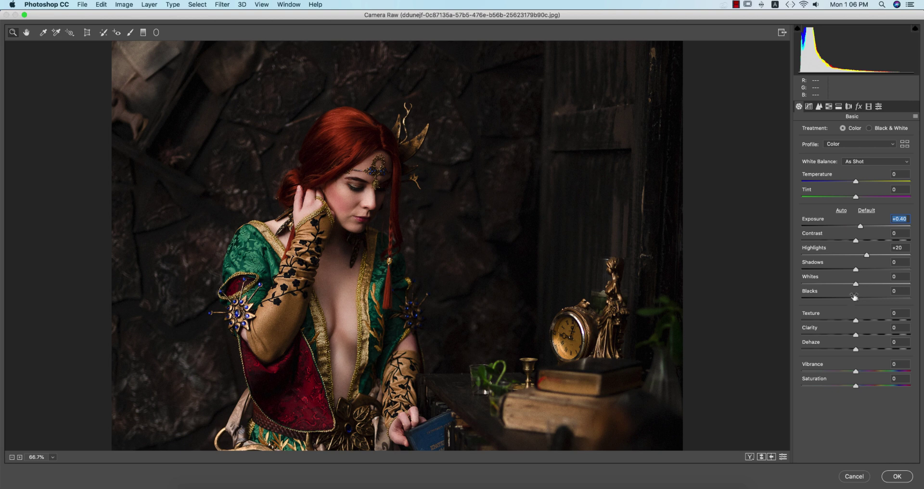
{"action": "left_click_drag", "start_coordinate": [856, 283], "coordinate": [842, 284]}
{"action": "left_click_drag", "start_coordinate": [857, 182], "coordinate": [858, 182]}
{"action": "left_click_drag", "start_coordinate": [855, 199], "coordinate": [857, 200]}
{"action": "left_click", "coordinate": [862, 320]}
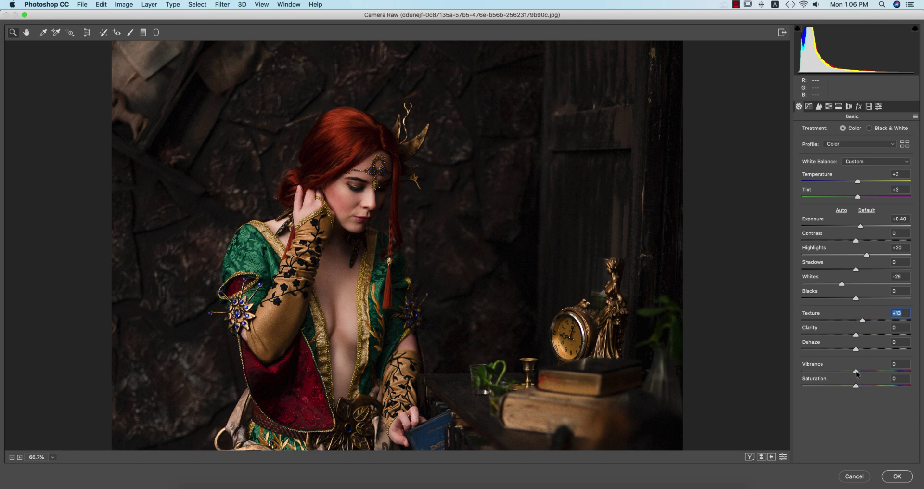
{"action": "left_click_drag", "start_coordinate": [856, 371], "coordinate": [857, 387]}
{"action": "scroll", "coordinate": [375, 338], "scroll_direction": "down", "scroll_amount": 3}
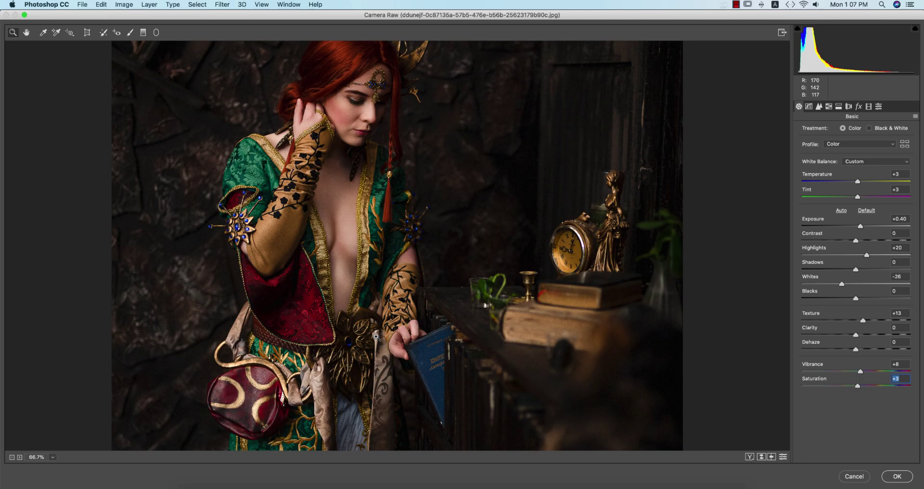
Boost HSL saturation for Blues to +34, Greens to +17 and Aquas
{"action": "left_click", "coordinate": [829, 107]}
{"action": "left_click", "coordinate": [843, 134]}
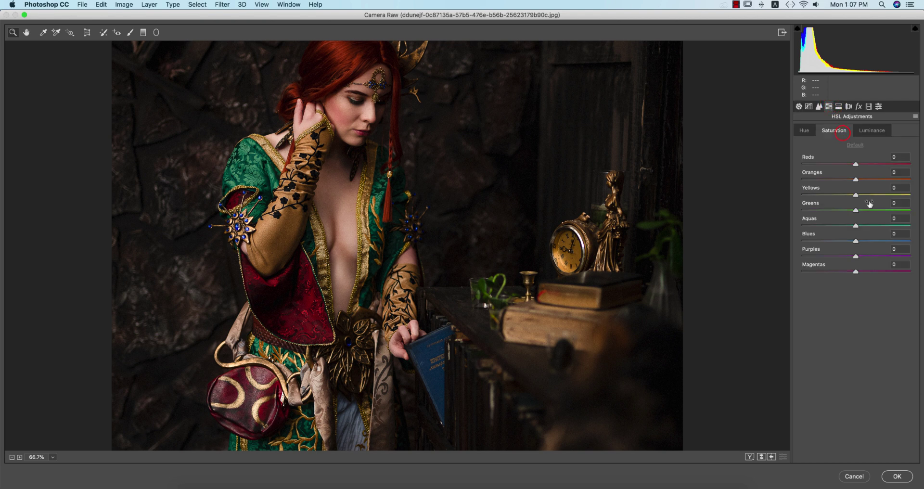
{"action": "left_click", "coordinate": [874, 239]}
{"action": "left_click", "coordinate": [865, 225]}
{"action": "left_click", "coordinate": [864, 210]}
Brighten HSL luminance for Greens +18, Blues +20 and Aquas +44
{"action": "left_click", "coordinate": [871, 130]}
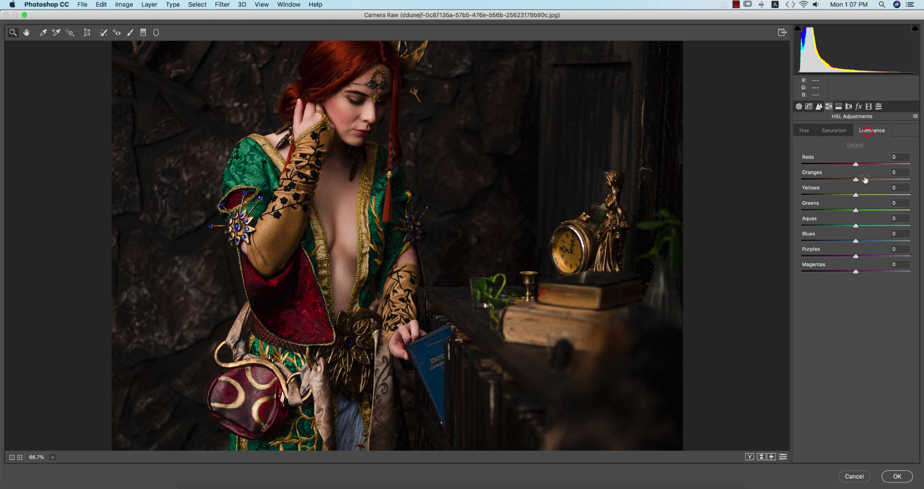
{"action": "left_click", "coordinate": [865, 209]}
{"action": "left_click", "coordinate": [867, 225]}
{"action": "left_click", "coordinate": [867, 241]}
{"action": "left_click_drag", "start_coordinate": [867, 226], "coordinate": [891, 226]}
Set Aquas saturation to +65 and Reds to +35, then review the saturation values
{"action": "left_click", "coordinate": [834, 130]}
{"action": "left_click_drag", "start_coordinate": [856, 164], "coordinate": [878, 180]}
{"action": "left_click", "coordinate": [868, 130]}
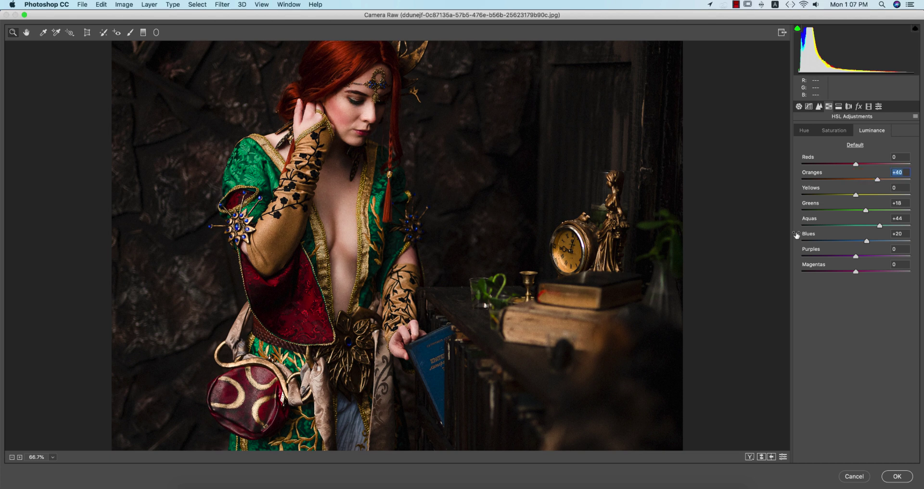
{"action": "left_click", "coordinate": [829, 132]}
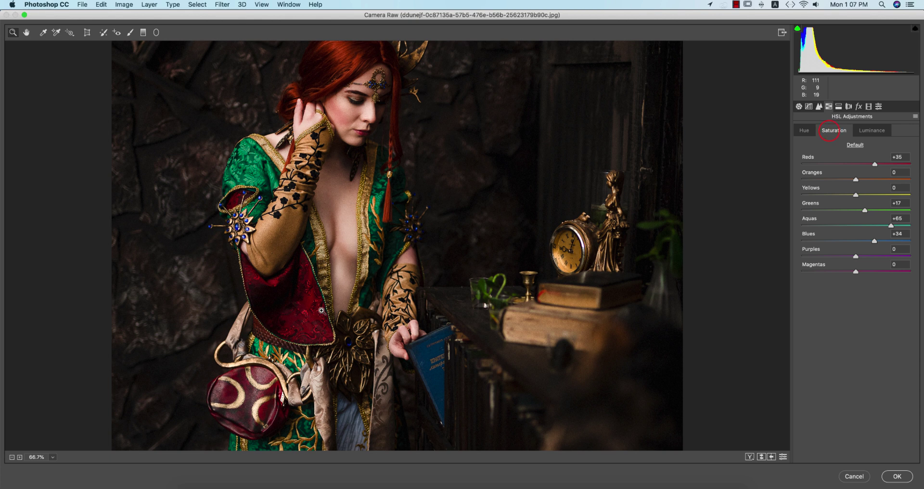
{"action": "scroll", "coordinate": [321, 310], "scroll_direction": "up", "scroll_amount": 2}
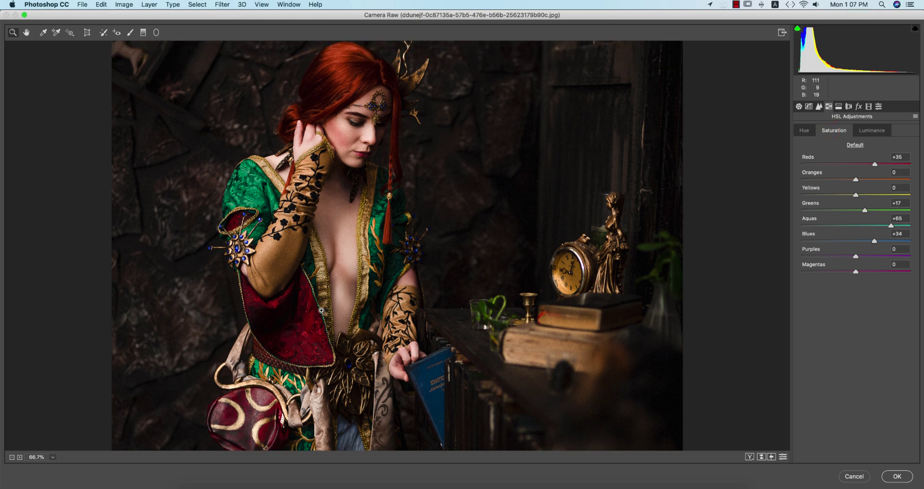
Set sharpening amount 45, luminance noise reduction 33 and colour noise reduction 24
{"action": "left_click", "coordinate": [820, 106]}
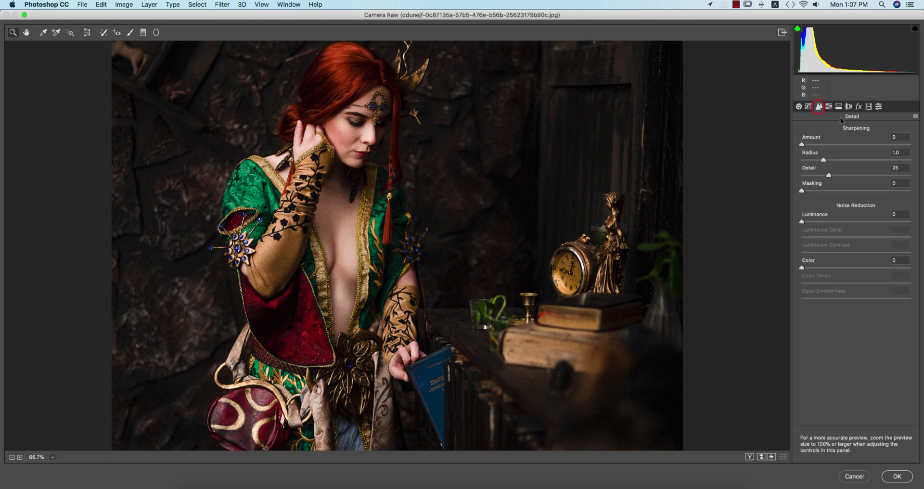
{"action": "left_click", "coordinate": [834, 144]}
{"action": "left_click", "coordinate": [838, 221]}
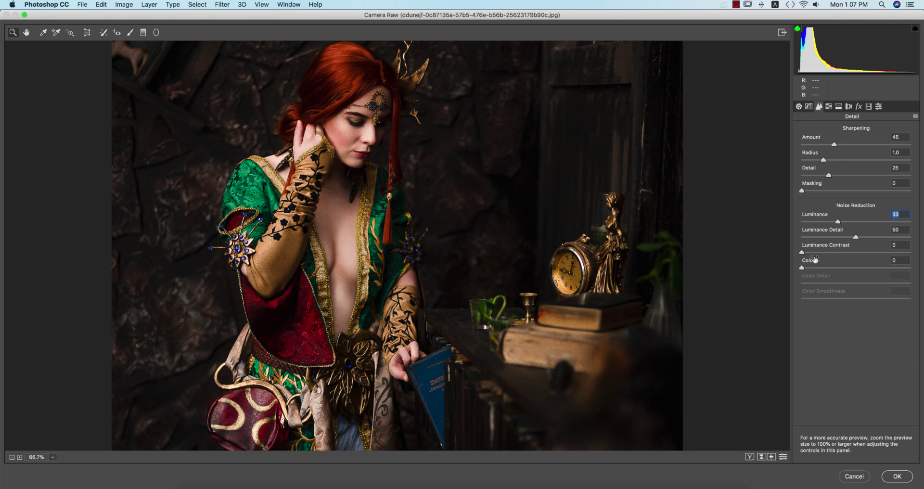
{"action": "left_click_drag", "start_coordinate": [823, 269], "coordinate": [830, 270]}
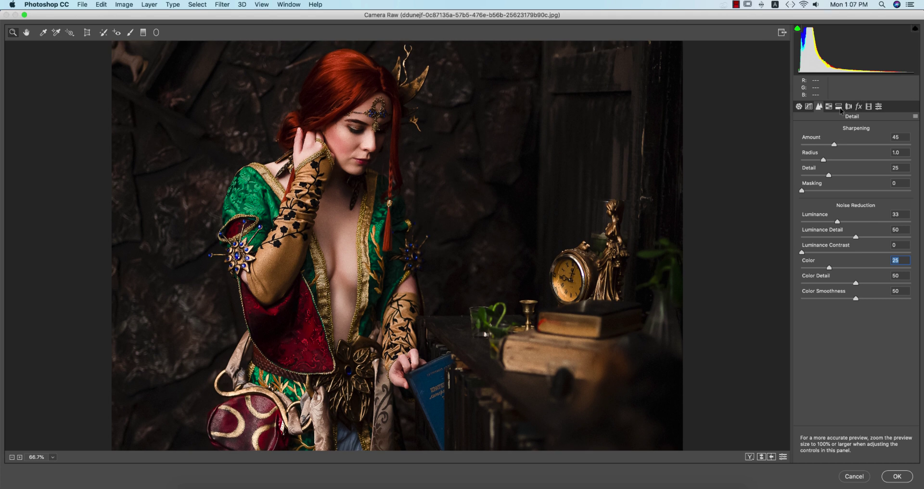
Split-tone highlights to hue 56, saturation 24 and shadows to hue 171, saturation 16
{"action": "left_click", "coordinate": [831, 107]}
{"action": "left_click", "coordinate": [838, 107]}
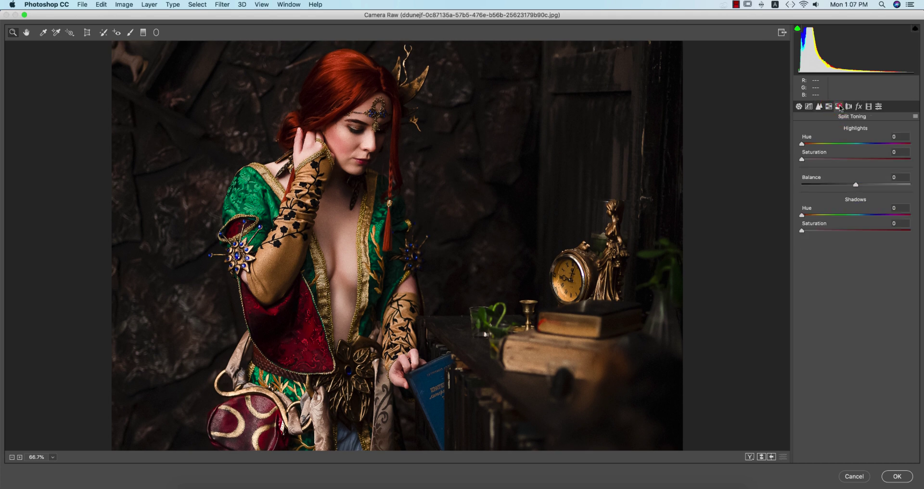
{"action": "left_click", "coordinate": [818, 159]}
{"action": "left_click_drag", "start_coordinate": [828, 143], "coordinate": [823, 144]}
{"action": "left_click_drag", "start_coordinate": [818, 159], "coordinate": [827, 161]}
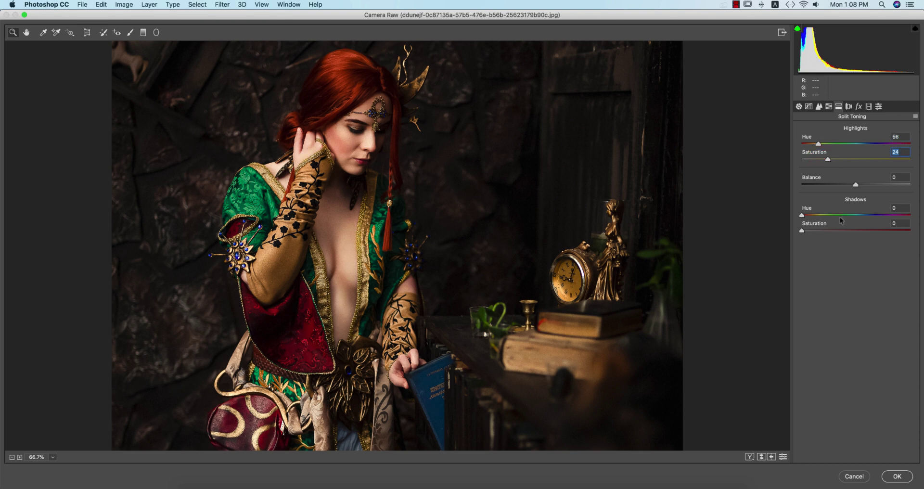
{"action": "left_click", "coordinate": [865, 216]}
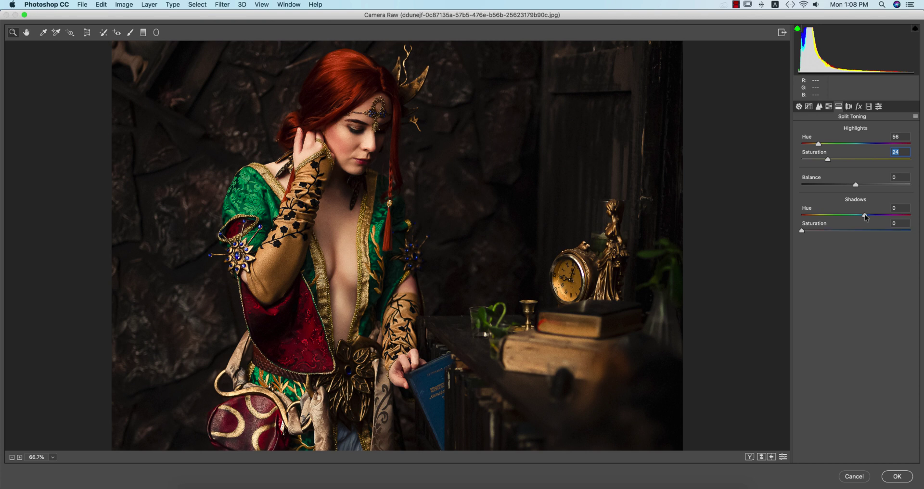
{"action": "left_click", "coordinate": [820, 231]}
{"action": "left_click_drag", "start_coordinate": [821, 232], "coordinate": [854, 216]}
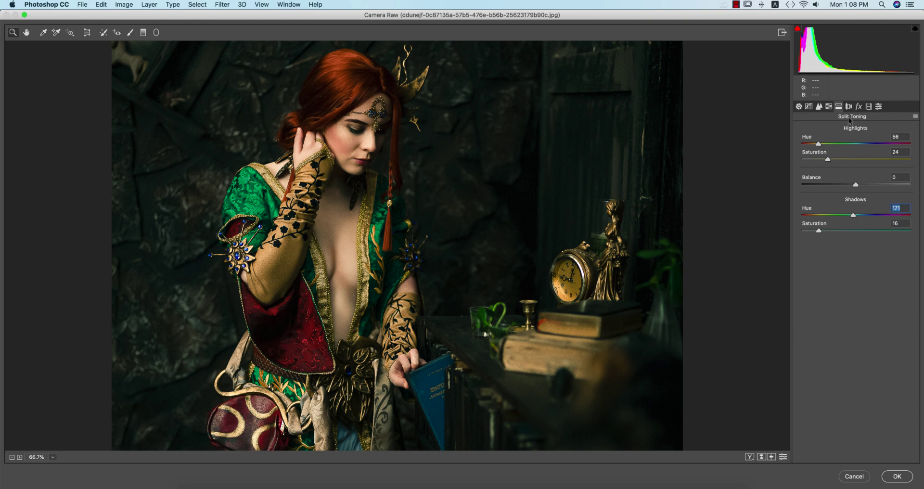
{"action": "left_click", "coordinate": [869, 107]}
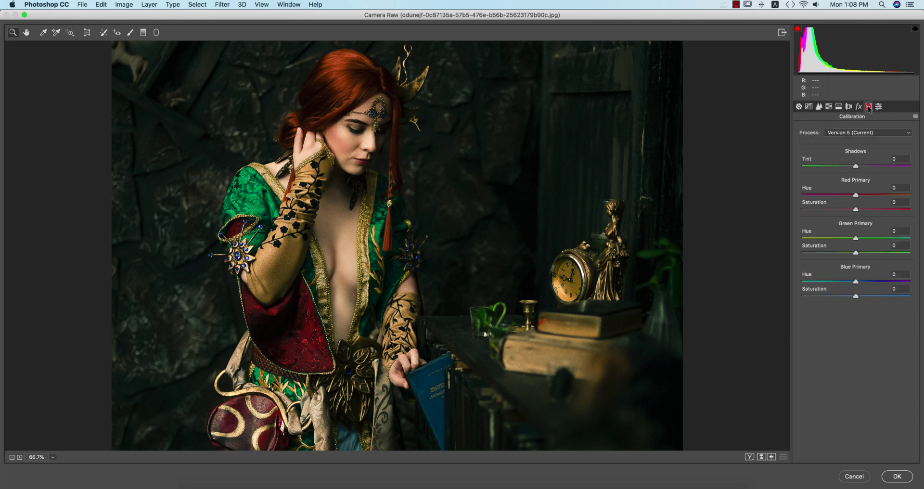
Shift the Calibration Blue Primary hue to -28 and compare the preview before and after
{"action": "left_click", "coordinate": [838, 281]}
{"action": "left_click_drag", "start_coordinate": [839, 282], "coordinate": [841, 283]}
{"action": "left_click", "coordinate": [761, 457]}
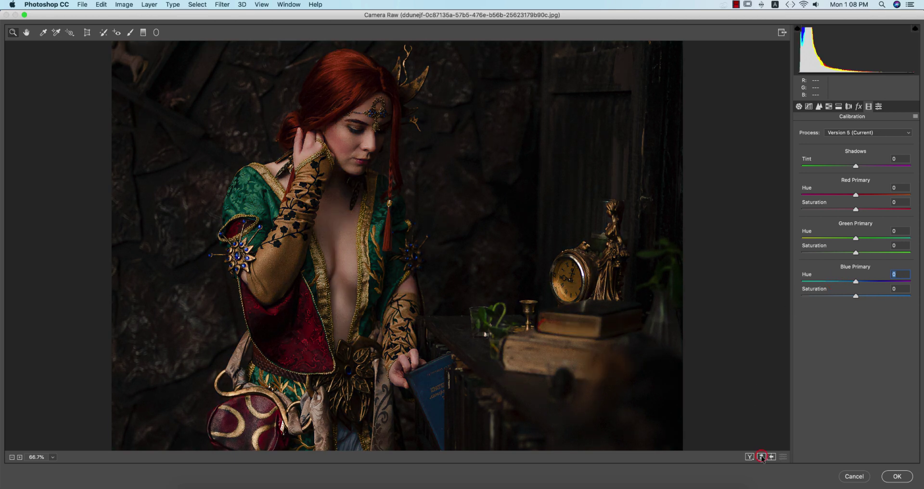
{"action": "left_click", "coordinate": [762, 457]}
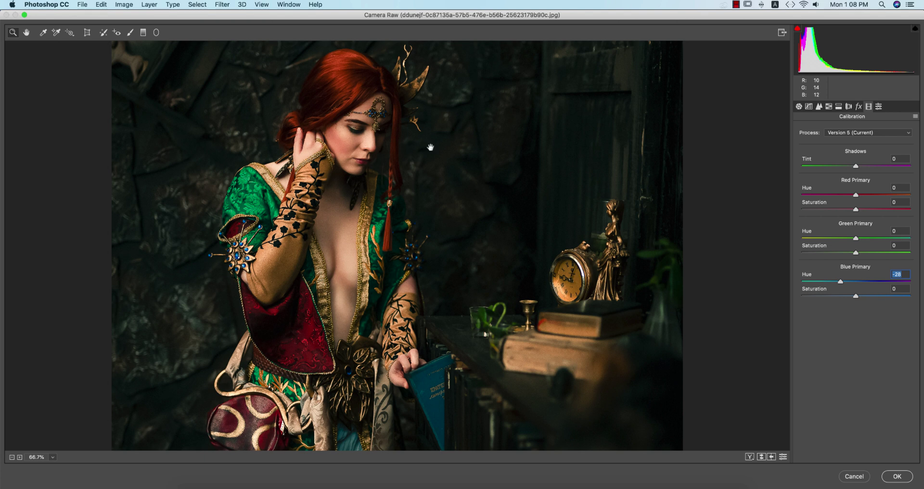
{"action": "left_click_drag", "start_coordinate": [430, 147], "coordinate": [437, 175]}
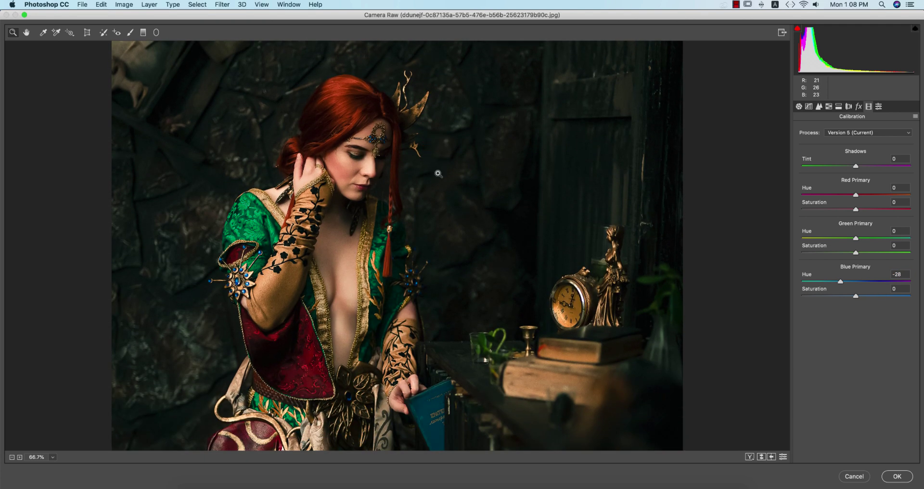
{"action": "key", "text": "super+0"}
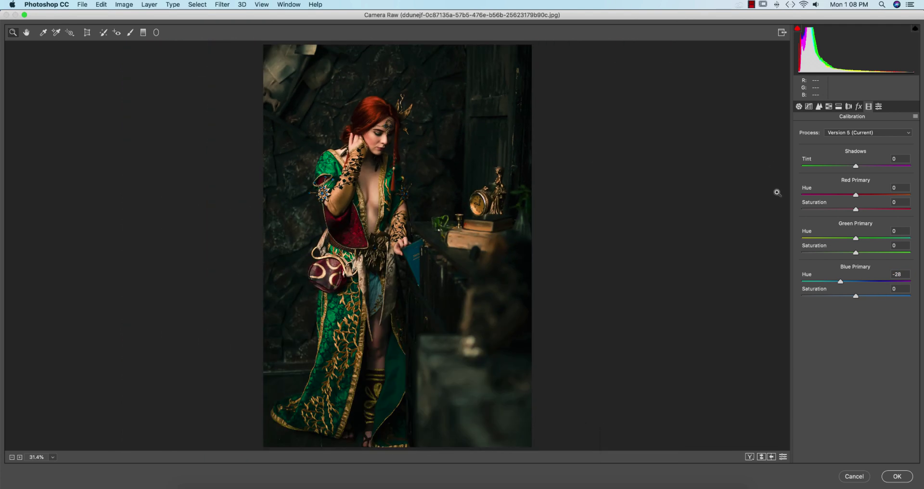
Raise Exposure to +0.60 and Contrast to +16, and lower Saturation to +3
{"action": "left_click", "coordinate": [798, 106]}
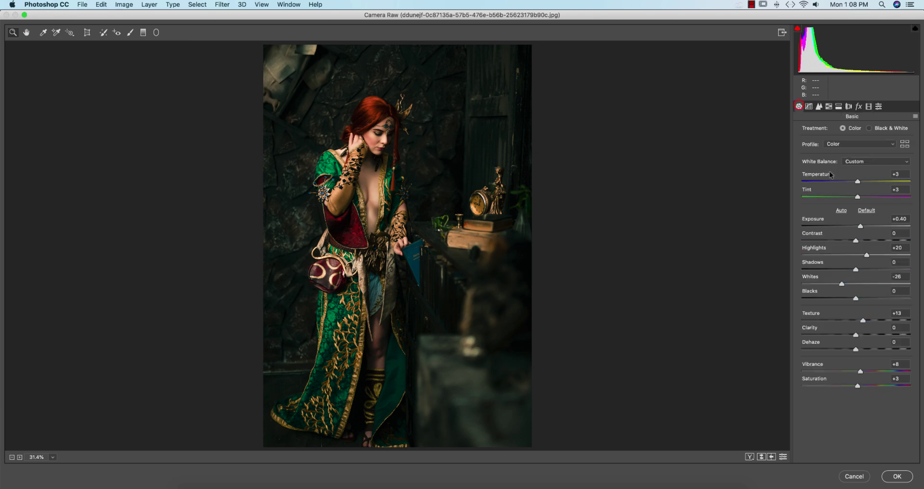
{"action": "left_click_drag", "start_coordinate": [860, 227], "coordinate": [866, 241]}
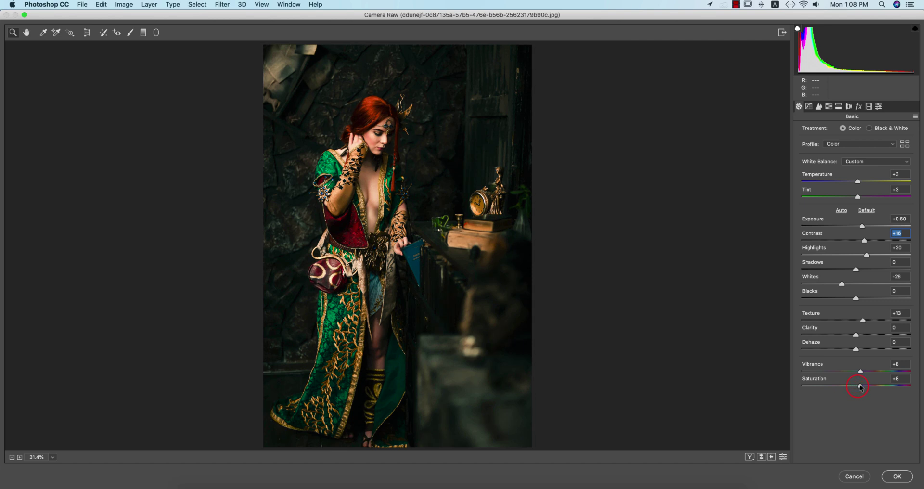
{"action": "left_click_drag", "start_coordinate": [860, 386], "coordinate": [857, 386]}
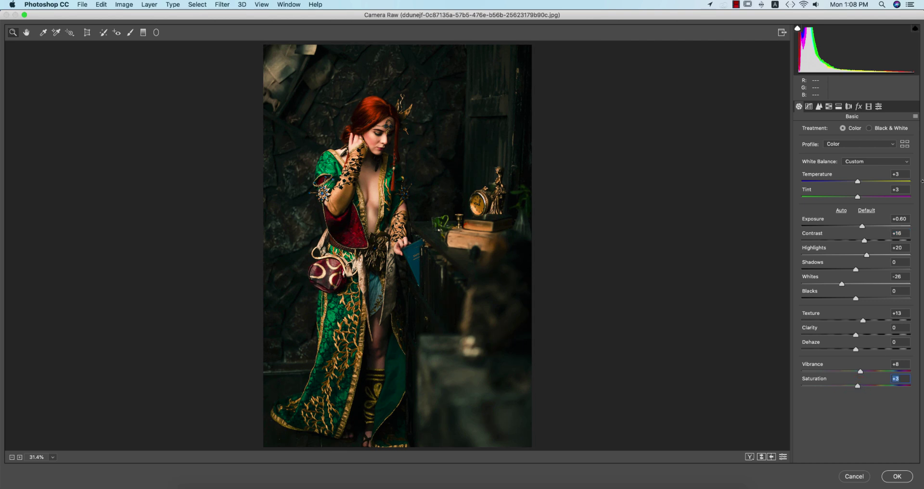
{"action": "left_click", "coordinate": [915, 118]}
Save the Camera Raw settings as the preset 'marry gold2.xmp'
{"action": "left_click", "coordinate": [862, 189]}
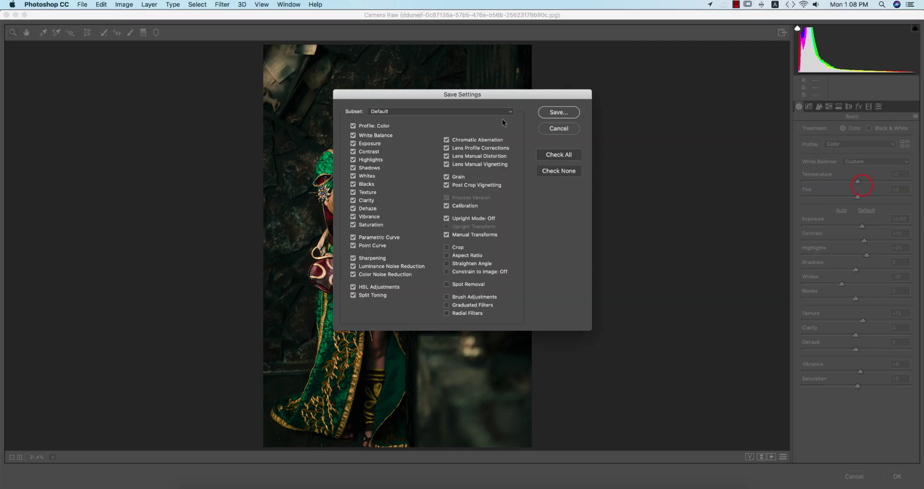
{"action": "left_click", "coordinate": [557, 112]}
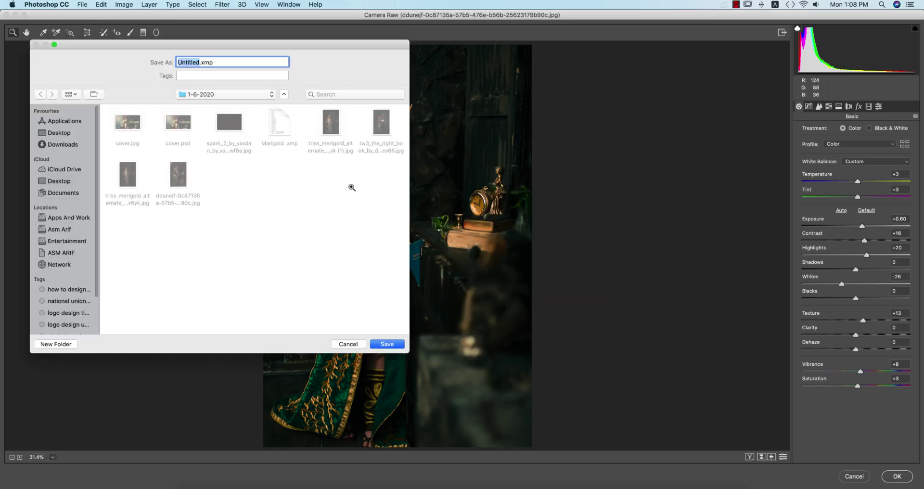
{"action": "type", "text": "marry gold2"}
{"action": "key", "text": "Return"}
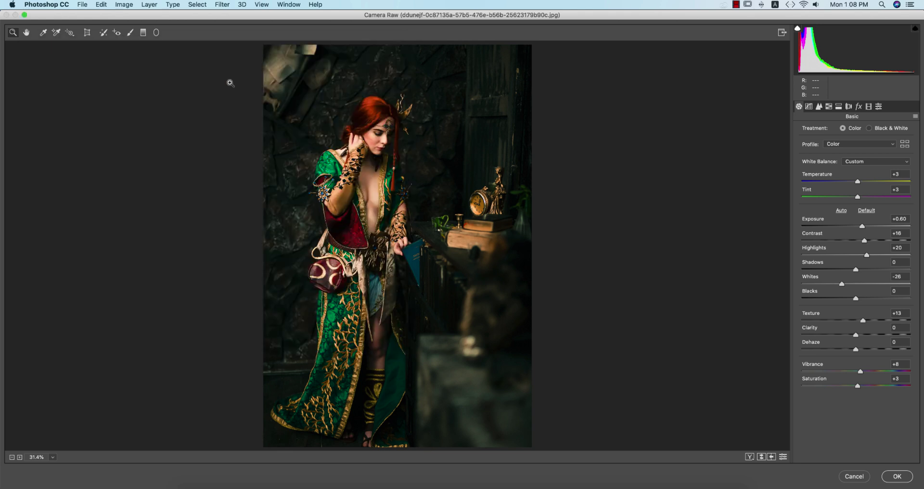
Apply the grade to the edit layer and toggle its visibility to compare with the original
{"action": "left_click", "coordinate": [896, 477]}
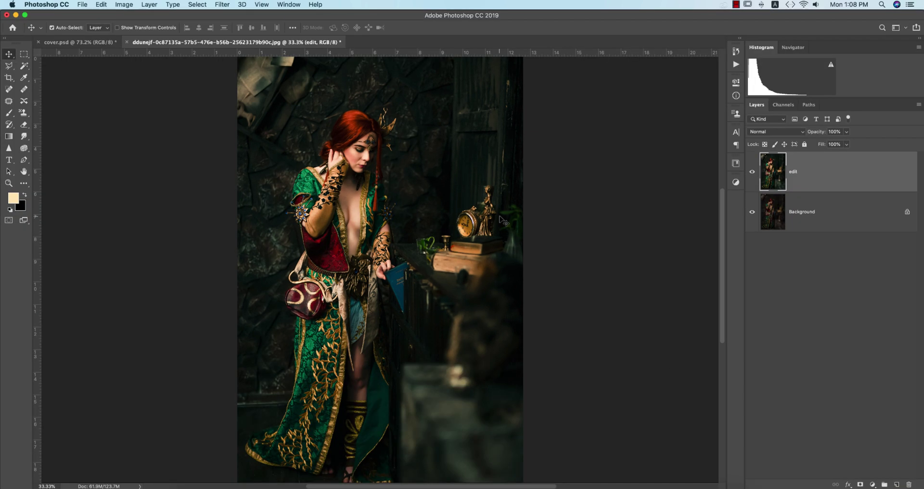
{"action": "left_click", "coordinate": [752, 171]}
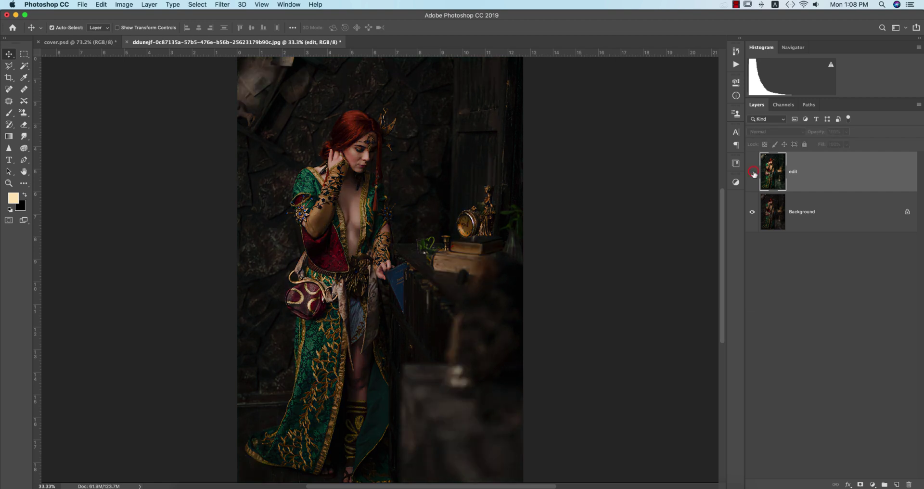
{"action": "left_click", "coordinate": [753, 172]}
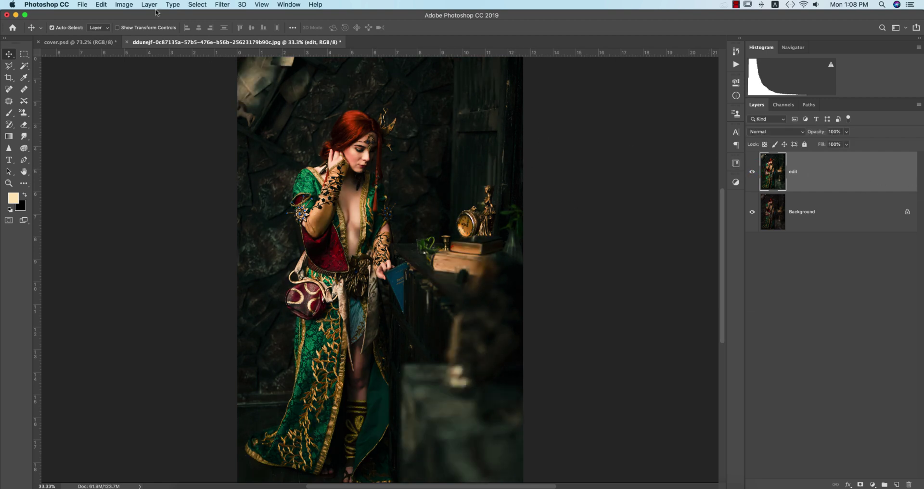
Place the spark_2 image embedded into the document
{"action": "left_click", "coordinate": [83, 5]}
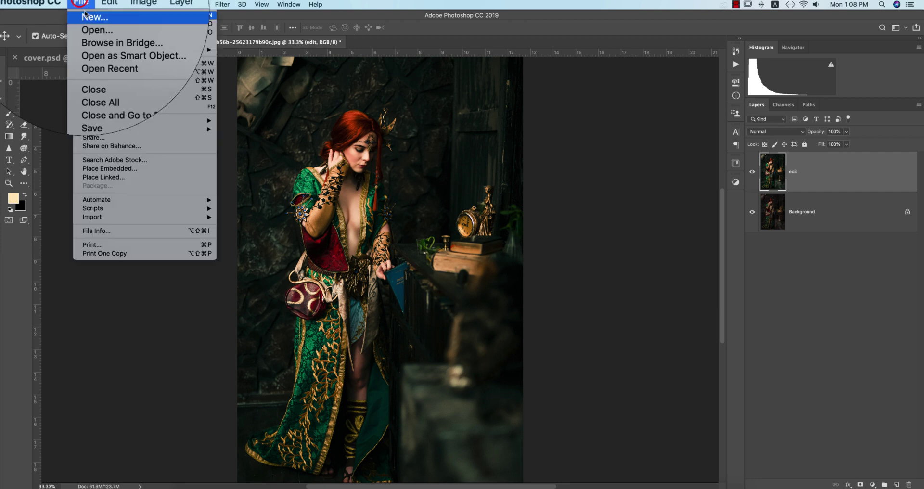
{"action": "left_click", "coordinate": [124, 169]}
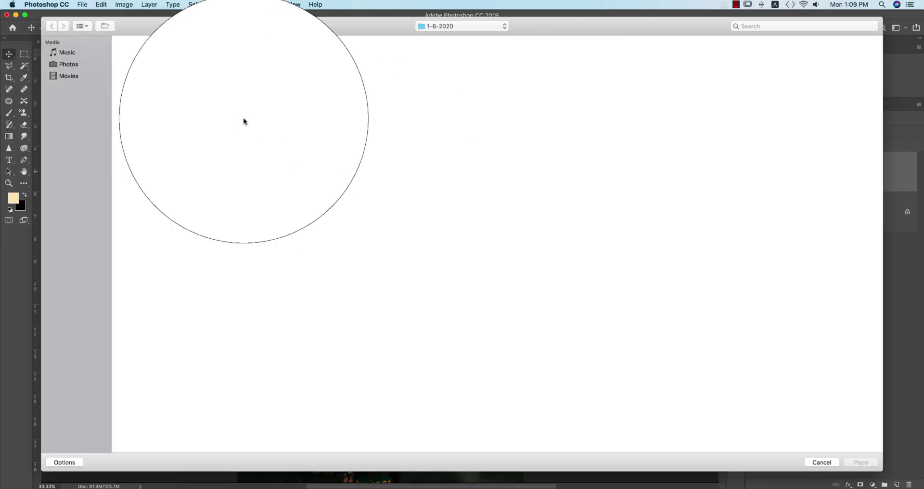
{"action": "left_click", "coordinate": [292, 53]}
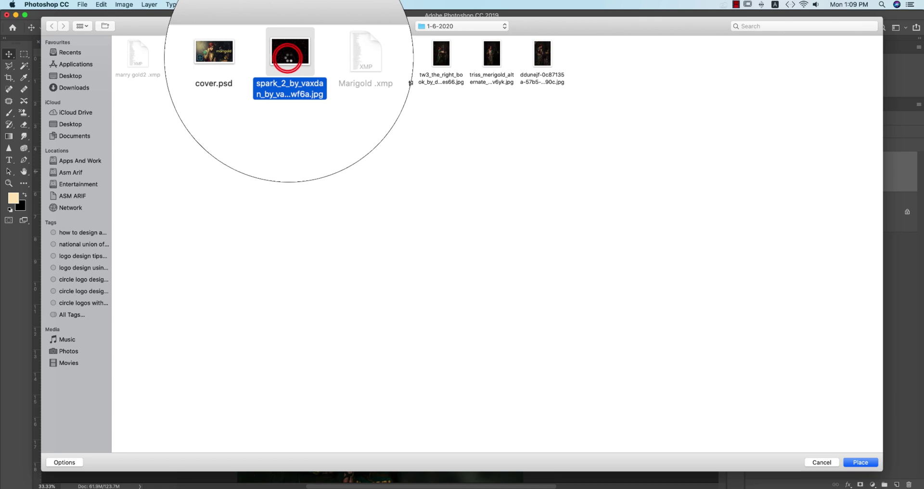
{"action": "double_click", "coordinate": [292, 62]}
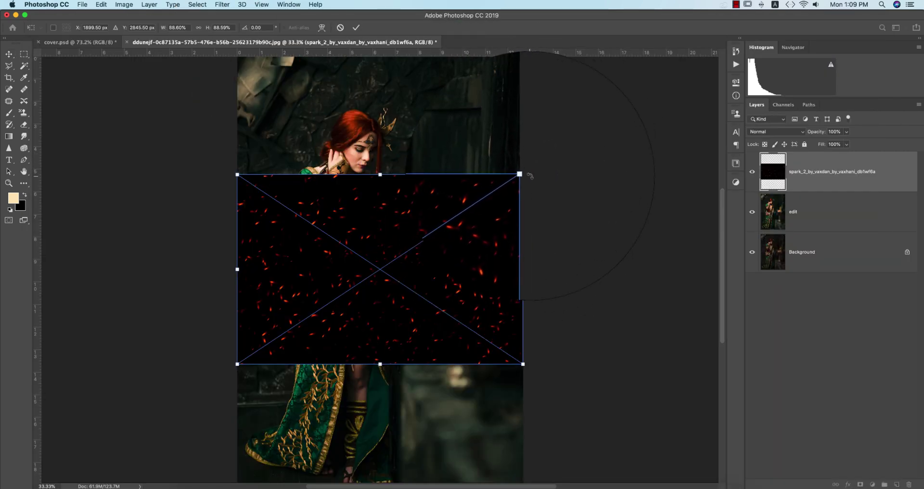
Rotate the sparks upright, enlarge to about 174%, flip horizontally, and blend in Screen mode
{"action": "left_click_drag", "start_coordinate": [526, 174], "coordinate": [298, 92]}
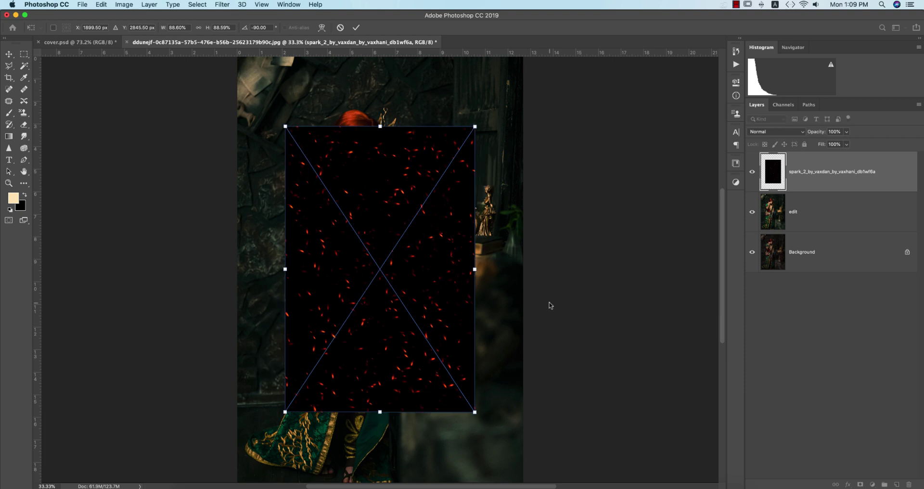
{"action": "left_click_drag", "start_coordinate": [474, 269], "coordinate": [566, 269]}
{"action": "right_click", "coordinate": [477, 216]}
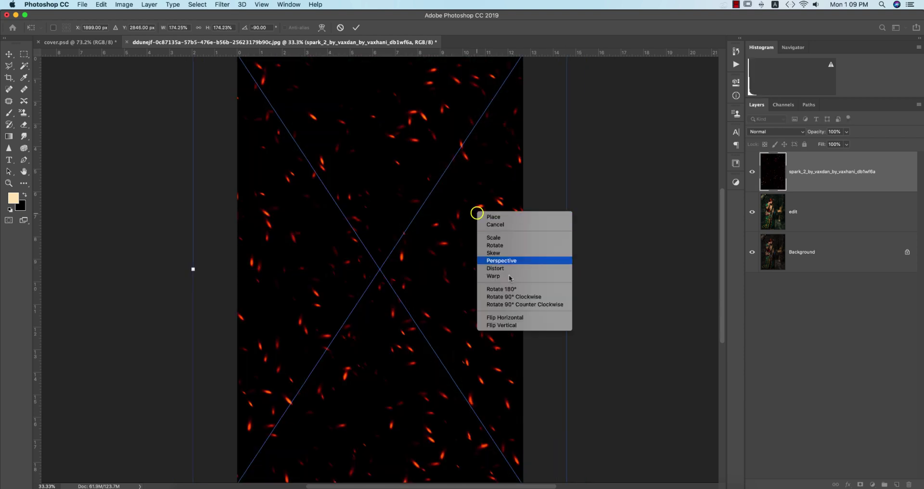
{"action": "left_click", "coordinate": [512, 319]}
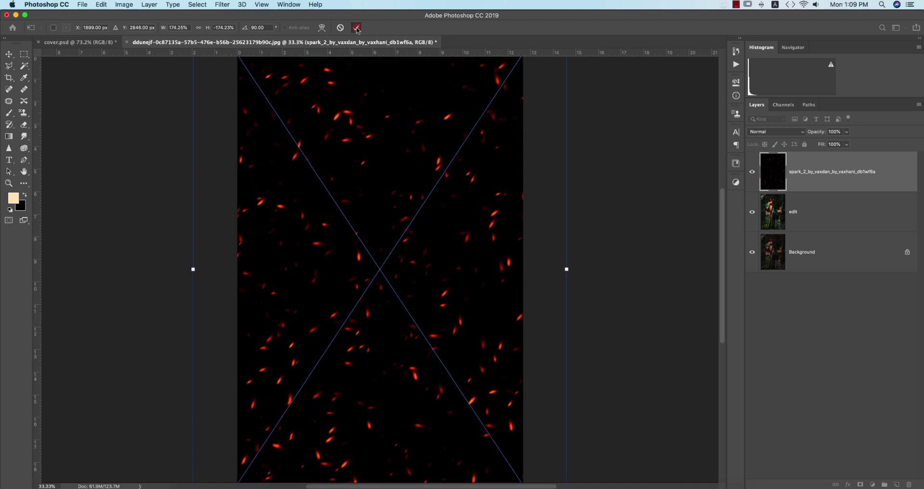
{"action": "left_click", "coordinate": [753, 132]}
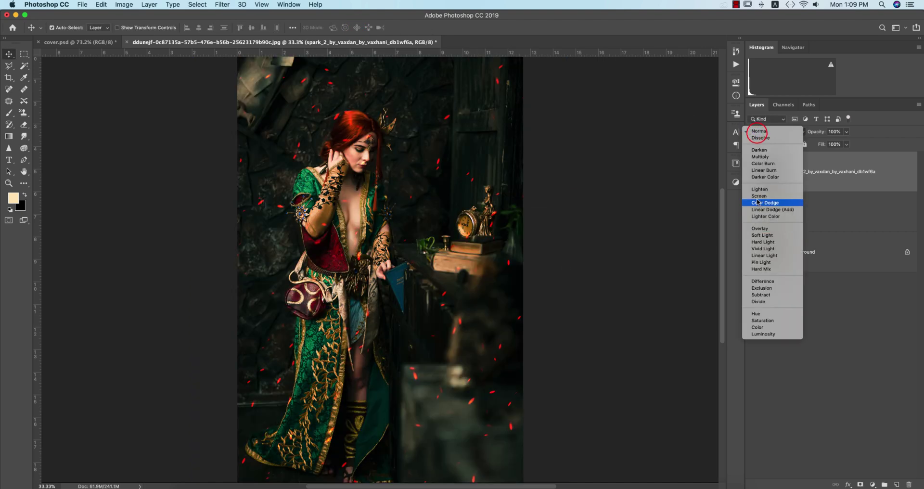
{"action": "left_click", "coordinate": [758, 196]}
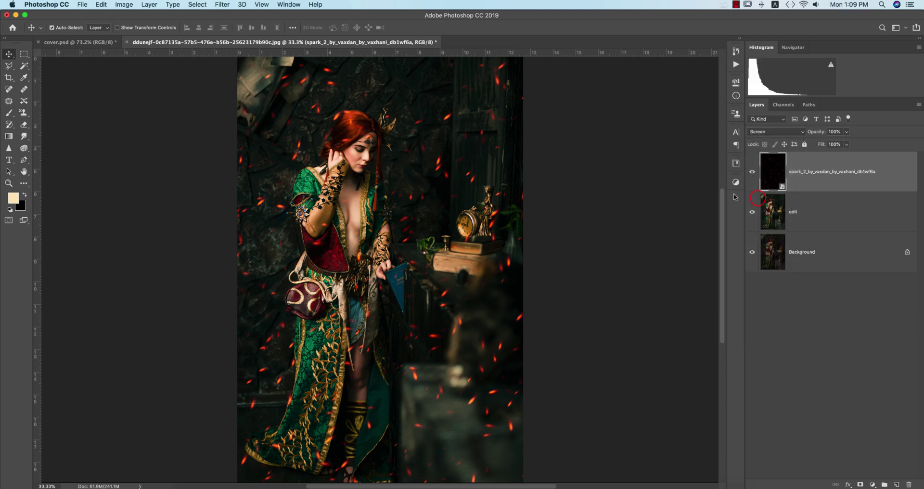
{"action": "left_click", "coordinate": [594, 186]}
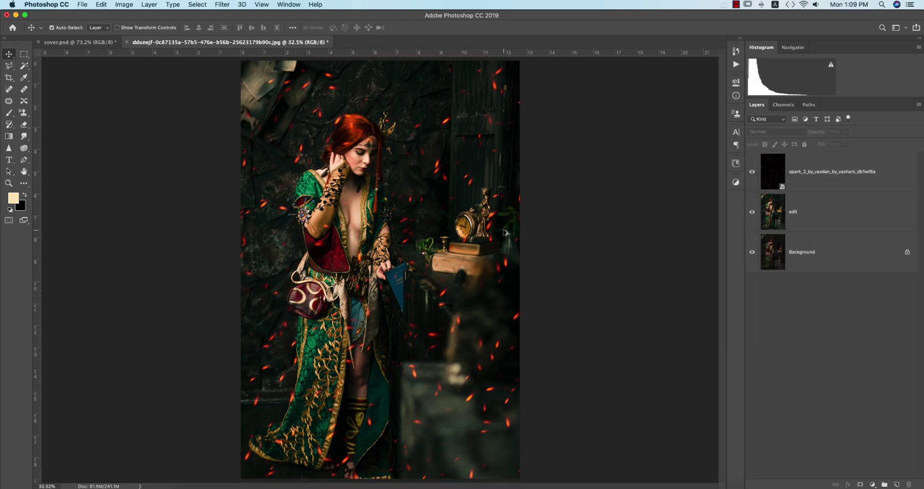
{"action": "scroll", "coordinate": [439, 216], "scroll_direction": "down", "scroll_amount": 3}
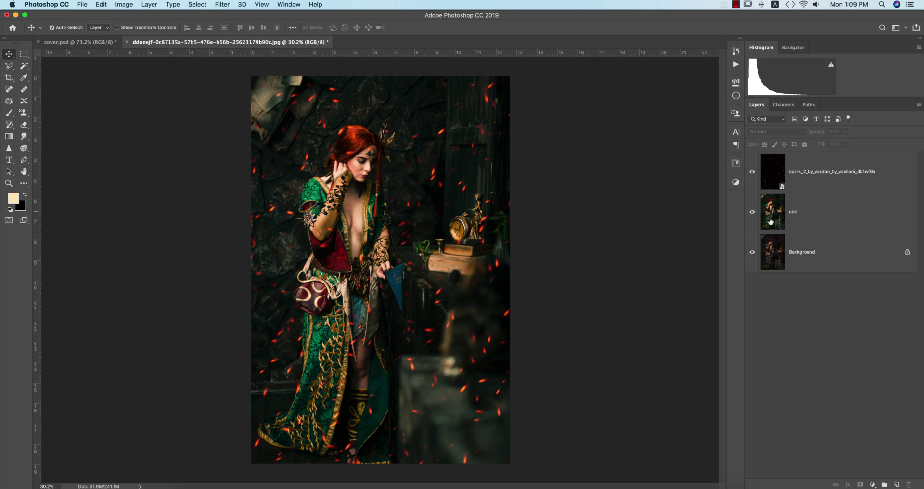
Add an empty layer above the sparks and pick a pale cream foreground sampled from her skin
{"action": "left_click", "coordinate": [819, 183]}
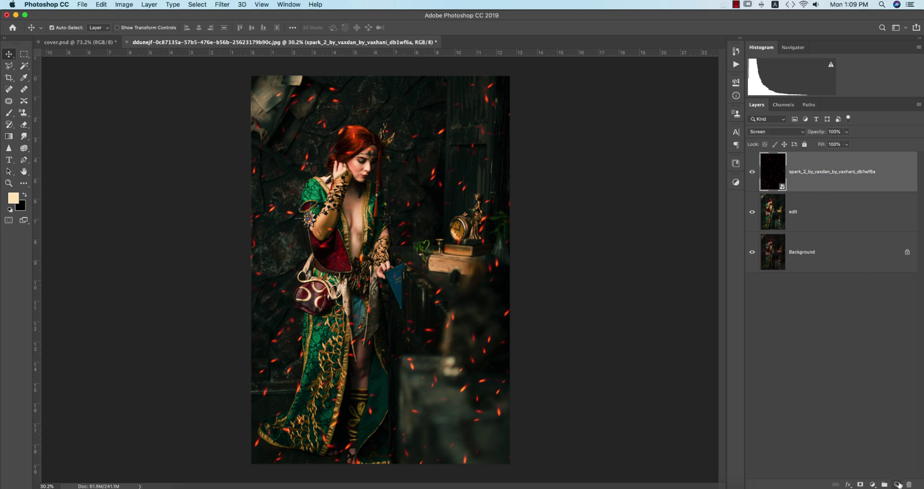
{"action": "left_click", "coordinate": [897, 483]}
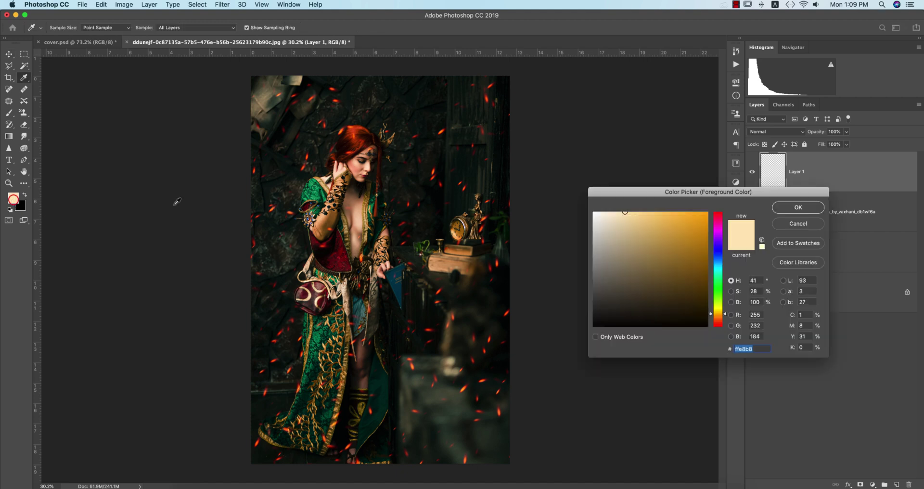
{"action": "left_click", "coordinate": [13, 198]}
{"action": "left_click", "coordinate": [354, 163]}
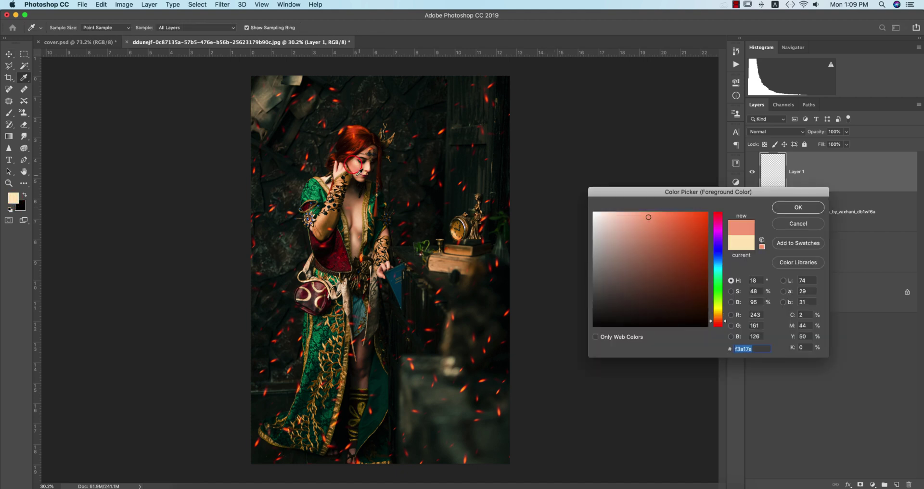
{"action": "left_click", "coordinate": [359, 136]}
{"action": "left_click", "coordinate": [351, 218]}
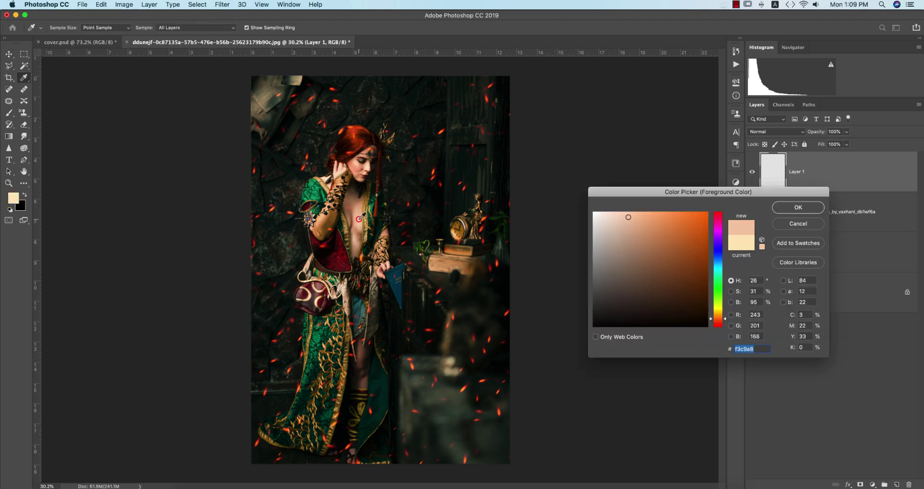
{"action": "left_click", "coordinate": [462, 229]}
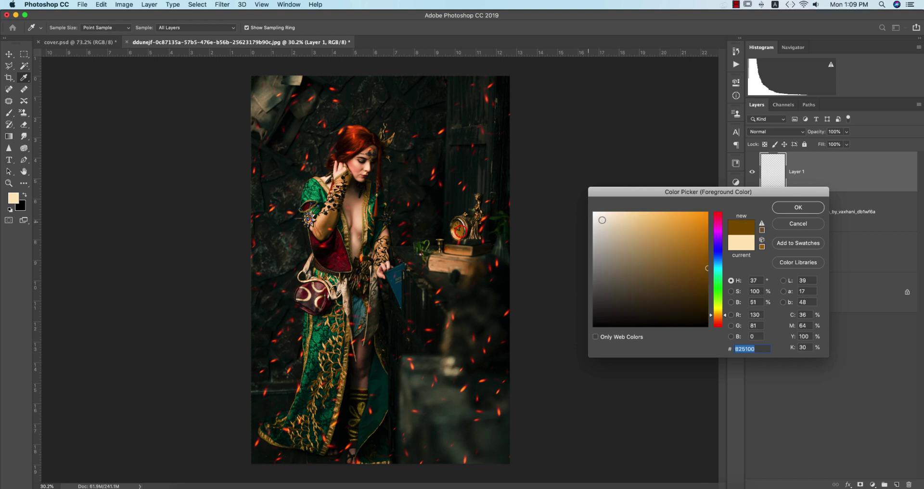
{"action": "mouse_move", "coordinate": [632, 218]}
{"action": "left_mouse_down"}
{"action": "mouse_move", "coordinate": [611, 205]}
{"action": "mouse_move", "coordinate": [627, 212]}
{"action": "left_mouse_up"}
{"action": "left_click", "coordinate": [789, 209]}
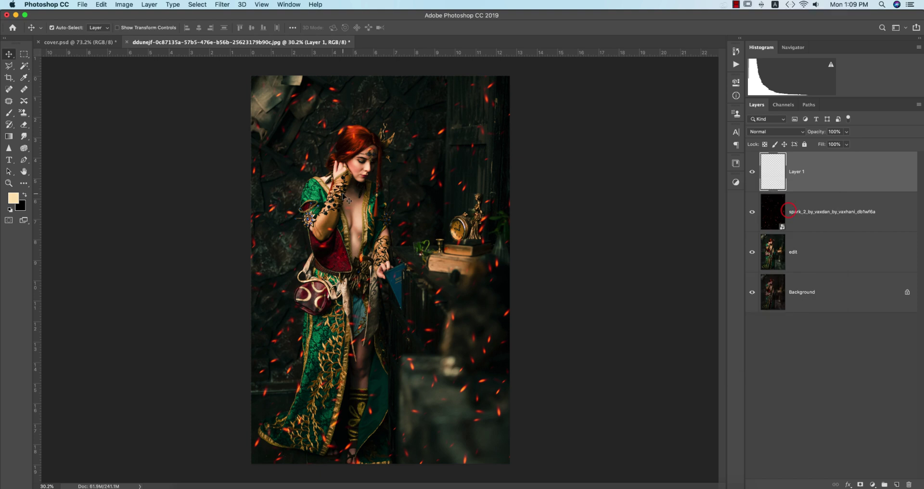
Paint a cream brush glow and enlarge it over the upper left of the image
{"action": "key", "text": "b"}
{"action": "left_click", "coordinate": [271, 112]}
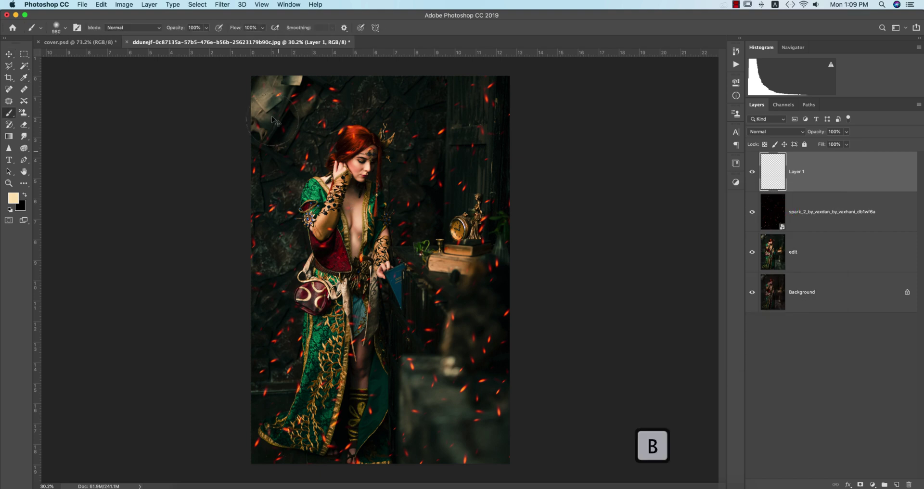
{"action": "key", "text": "super+t"}
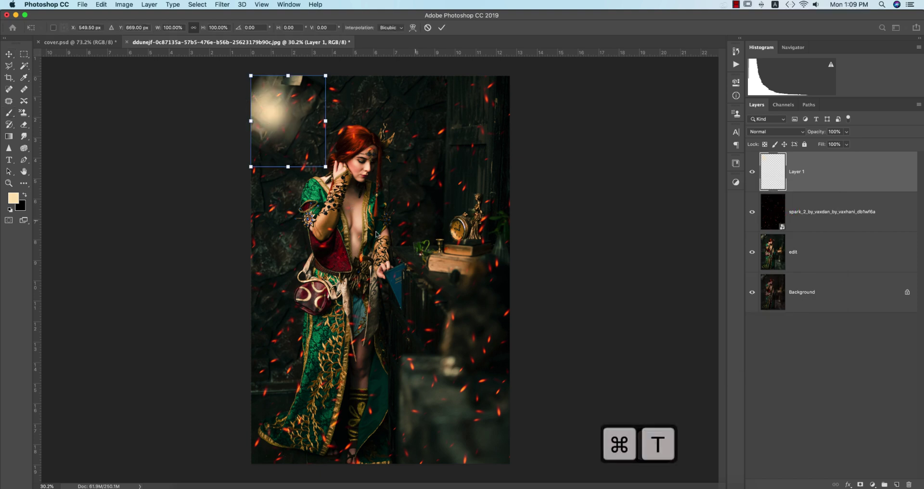
{"action": "key", "text": "b"}
{"action": "left_click_drag", "start_coordinate": [325, 167], "coordinate": [635, 484]}
{"action": "key", "text": "super+minus"}
{"action": "left_click_drag", "start_coordinate": [379, 266], "coordinate": [280, 218]}
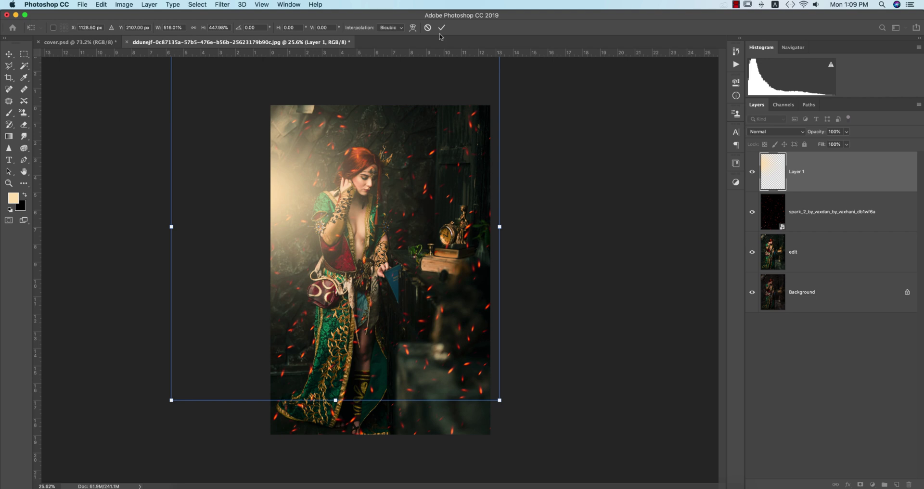
{"action": "left_click", "coordinate": [441, 27]}
Blend the glow layer in Screen at 86% fill and move it beneath the spark layer
{"action": "left_click", "coordinate": [770, 132]}
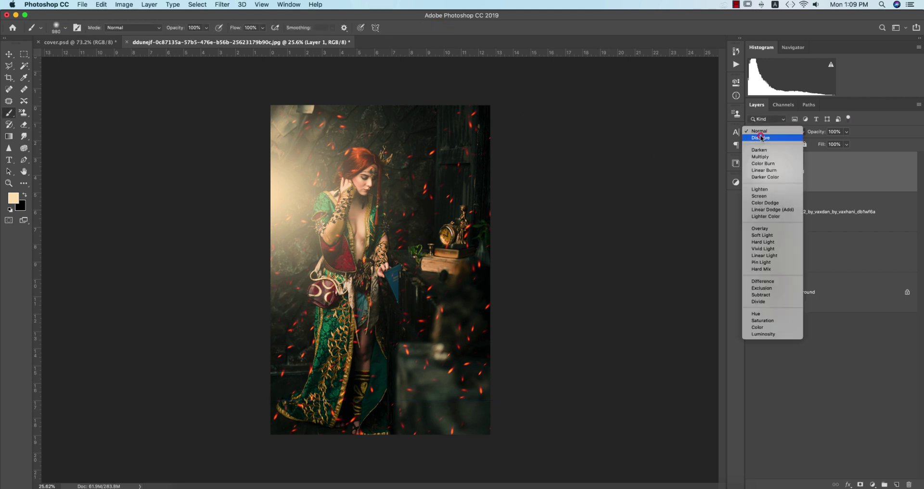
{"action": "left_click", "coordinate": [762, 184]}
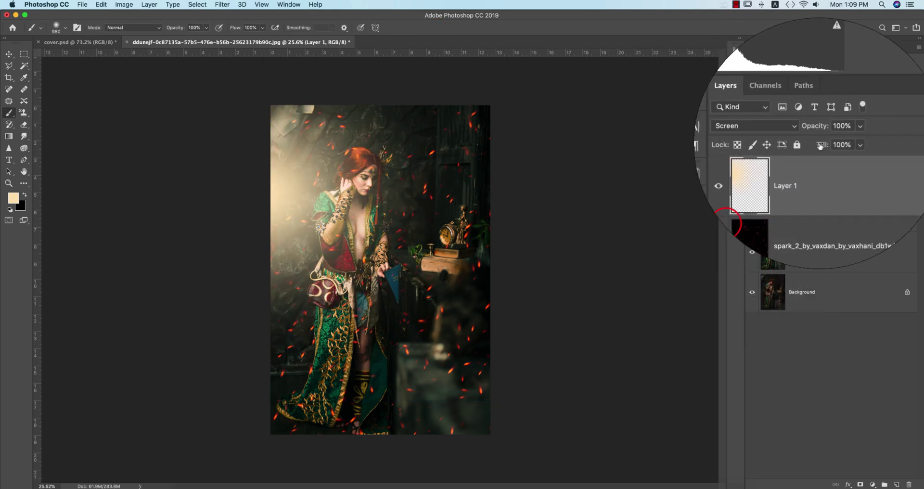
{"action": "left_click_drag", "start_coordinate": [823, 144], "coordinate": [814, 144]}
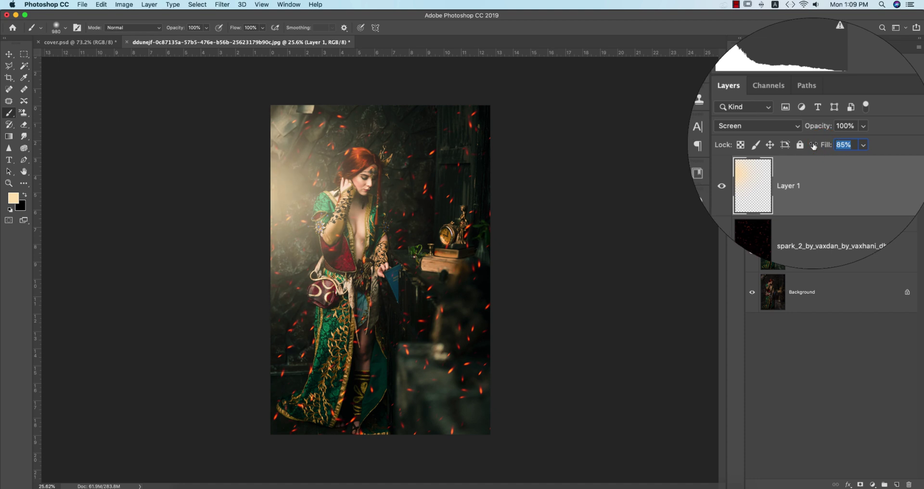
{"action": "key", "text": "v"}
{"action": "left_click_drag", "start_coordinate": [832, 187], "coordinate": [828, 226]}
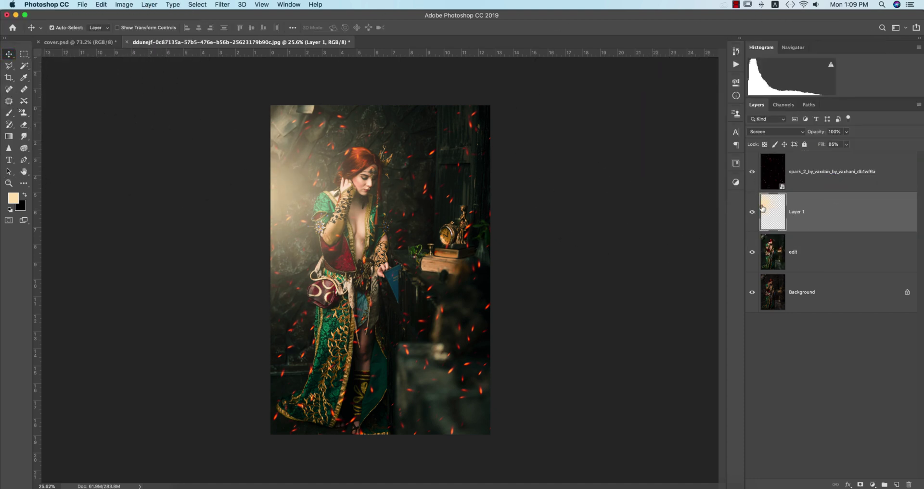
Group the spark, Layer 1 and edit layers as Group 1 and convert it to a smart object
{"action": "left_click", "coordinate": [803, 180]}
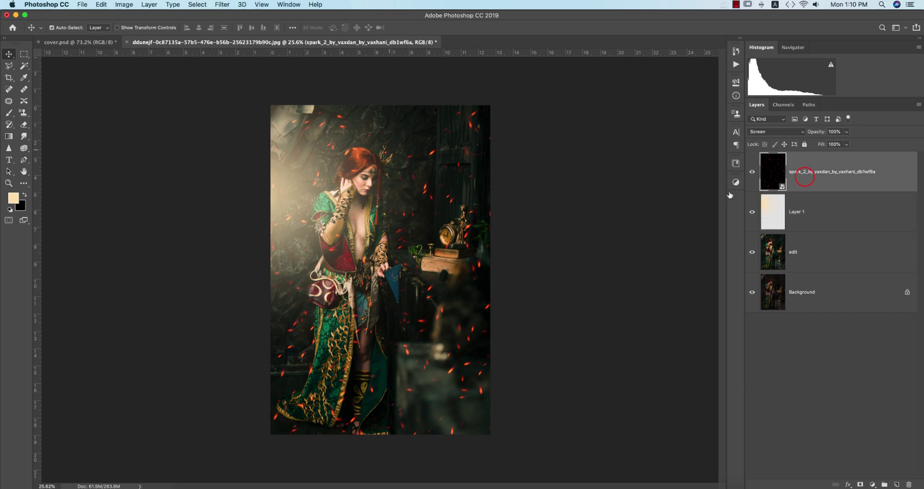
{"action": "left_click", "coordinate": [848, 254], "text": "shift"}
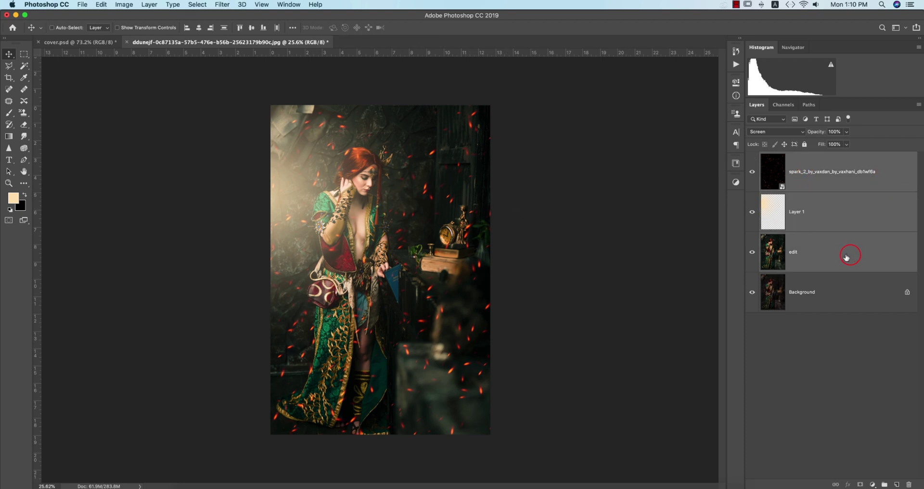
{"action": "key", "text": "super+g"}
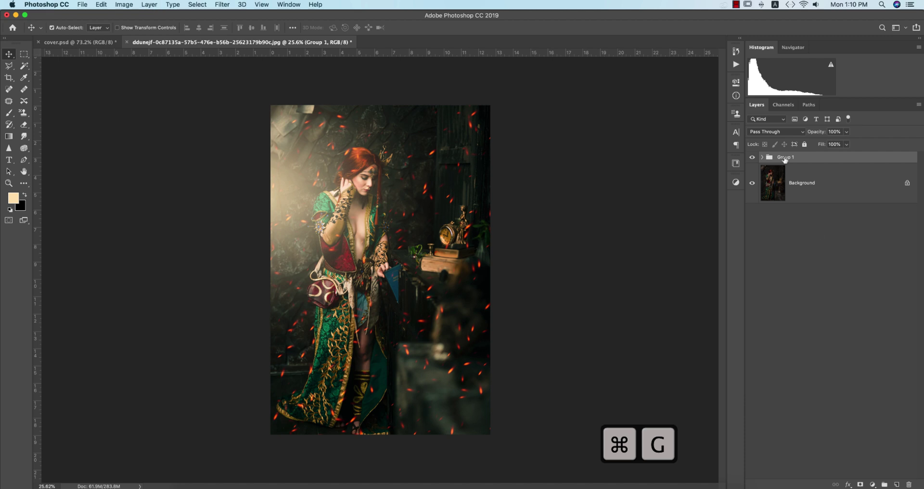
{"action": "right_click", "coordinate": [785, 160]}
{"action": "left_click", "coordinate": [807, 242]}
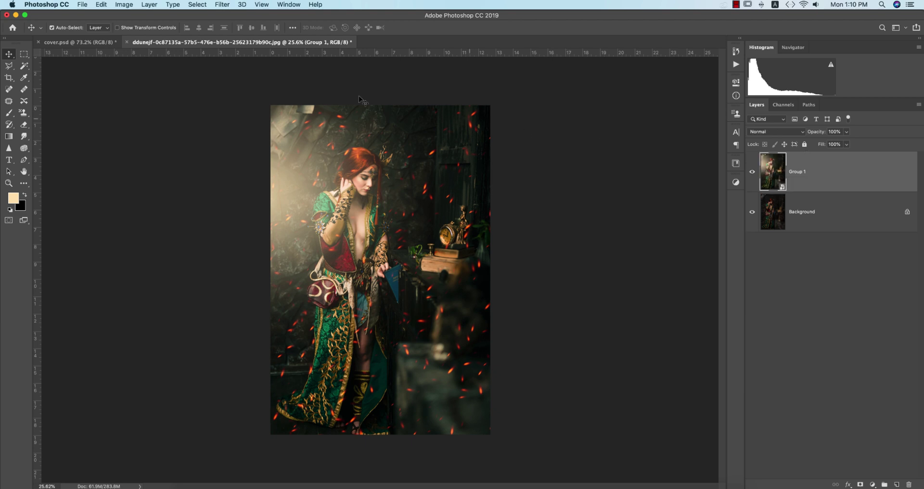
Apply Color Efex Pro 4 Cross Processing with method C04 to Group 1 as a smart filter
{"action": "left_click", "coordinate": [220, 5]}
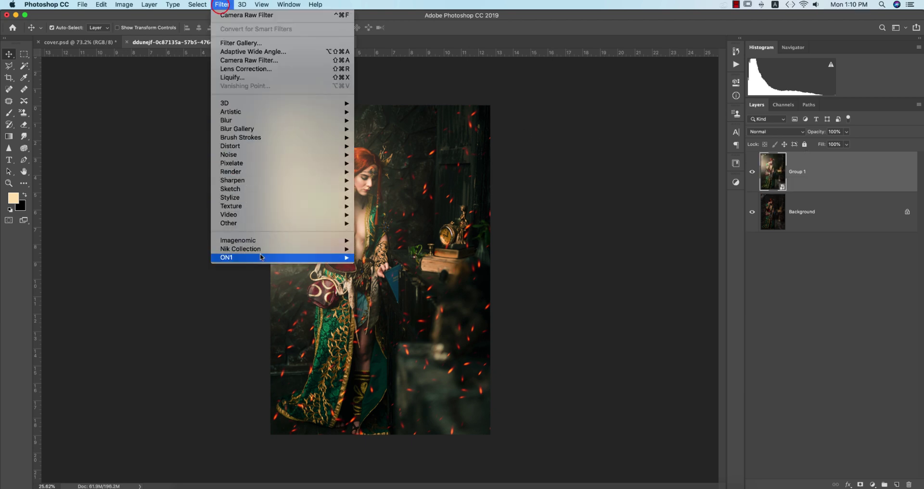
{"action": "mouse_move", "coordinate": [263, 250]}
{"action": "left_click", "coordinate": [380, 258]}
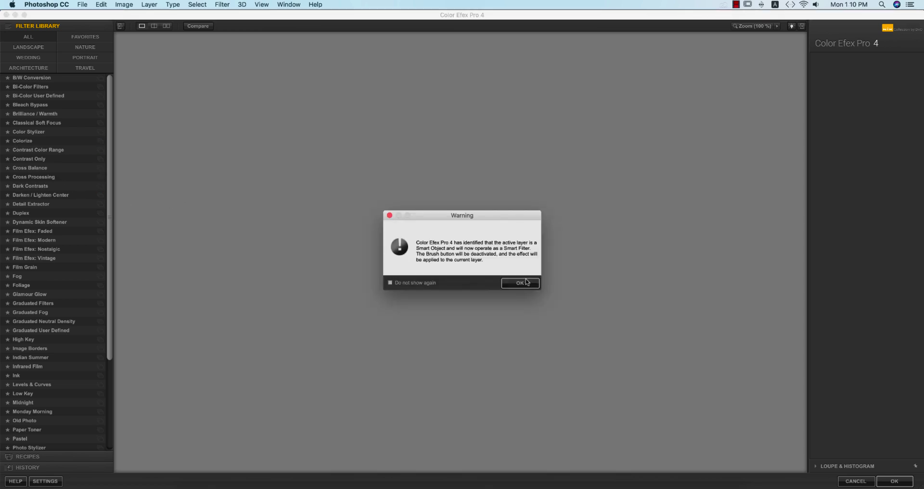
{"action": "left_click", "coordinate": [527, 282]}
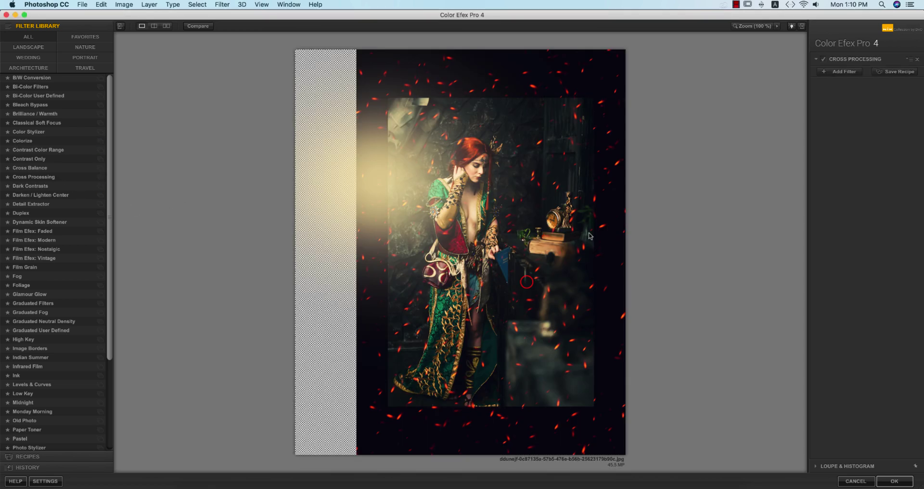
{"action": "left_click", "coordinate": [29, 177]}
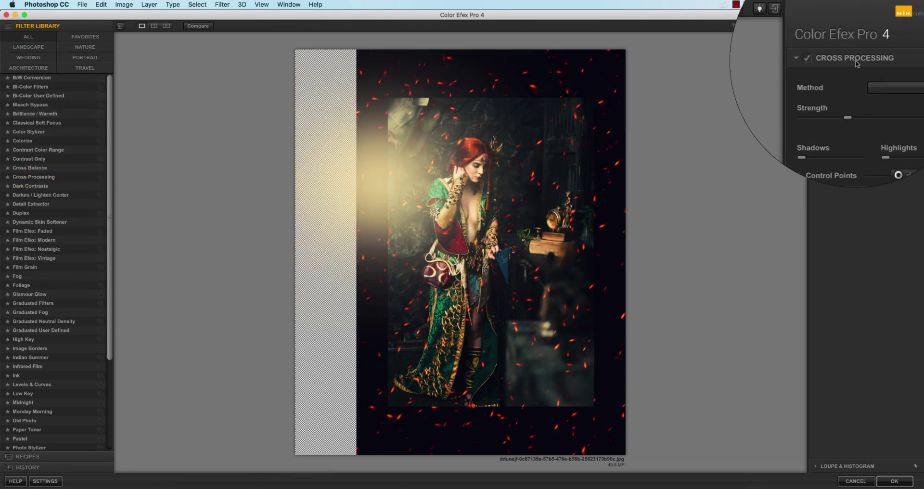
{"action": "left_click", "coordinate": [877, 77]}
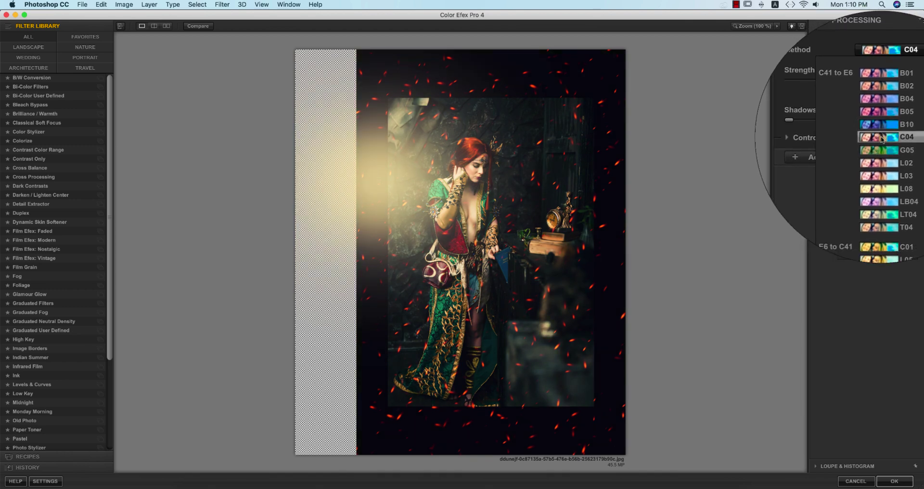
{"action": "left_click", "coordinate": [881, 138]}
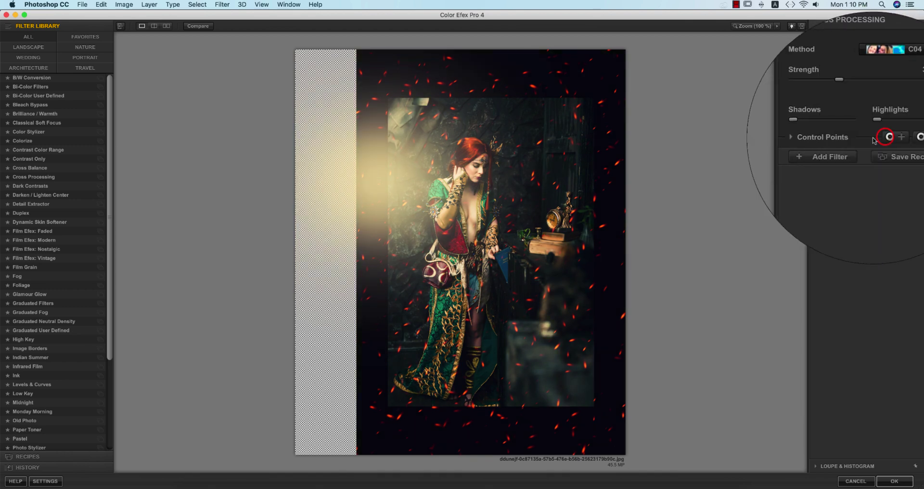
{"action": "left_click", "coordinate": [895, 481]}
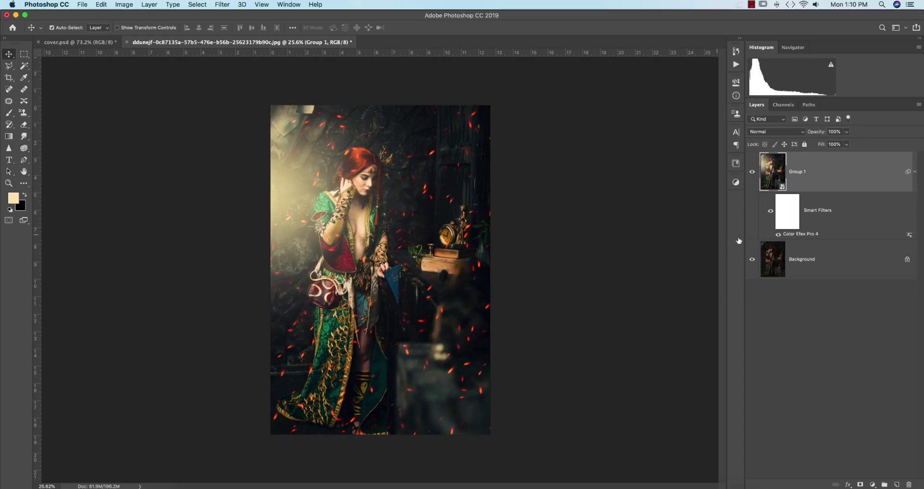
Toggle Group 1's visibility to compare before and after, zoom in, then bring up the Open dialog
{"action": "left_click", "coordinate": [752, 171]}
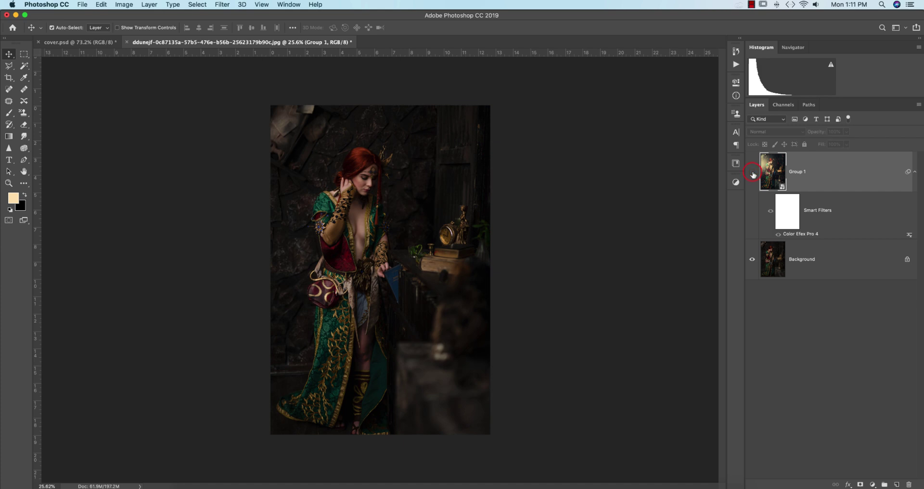
{"action": "left_click", "coordinate": [752, 172]}
{"action": "scroll", "coordinate": [384, 174], "scroll_direction": "up", "scroll_amount": 3}
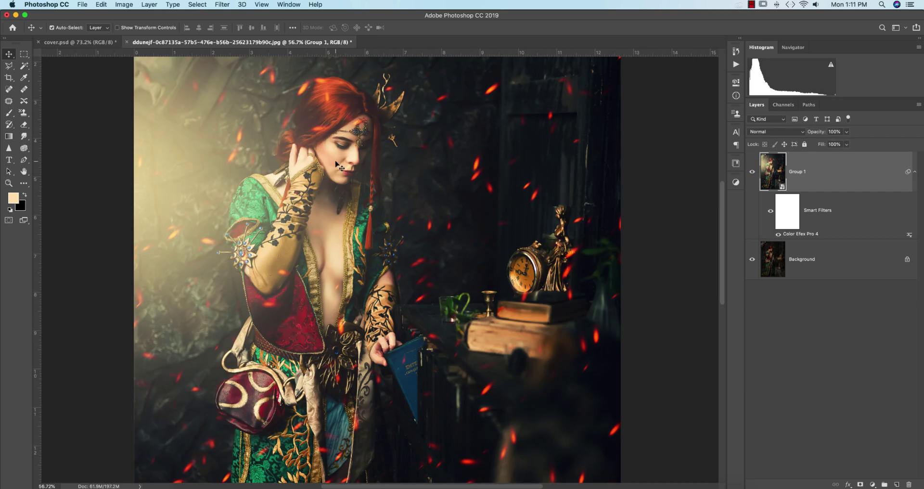
{"action": "left_click", "coordinate": [79, 6]}
{"action": "left_click", "coordinate": [90, 22]}
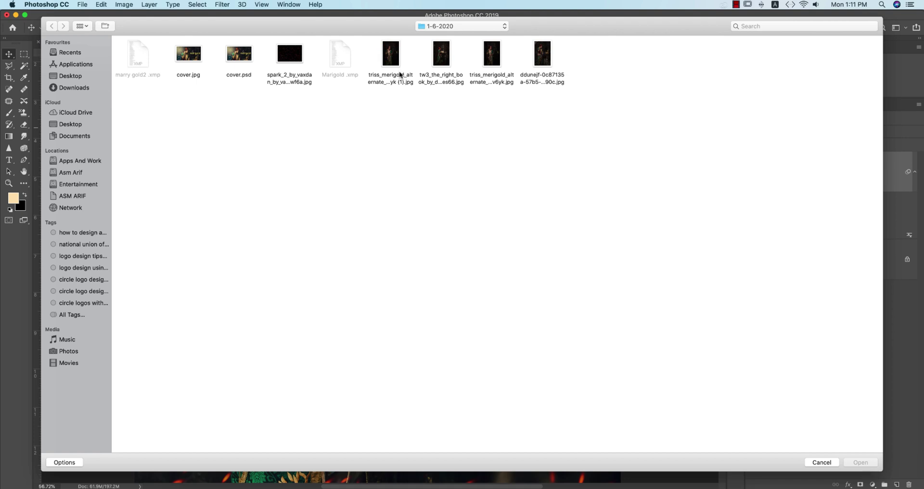
Cancel the Open dialog and fit the graded .psd portrait on screen
{"action": "key", "text": "Escape"}
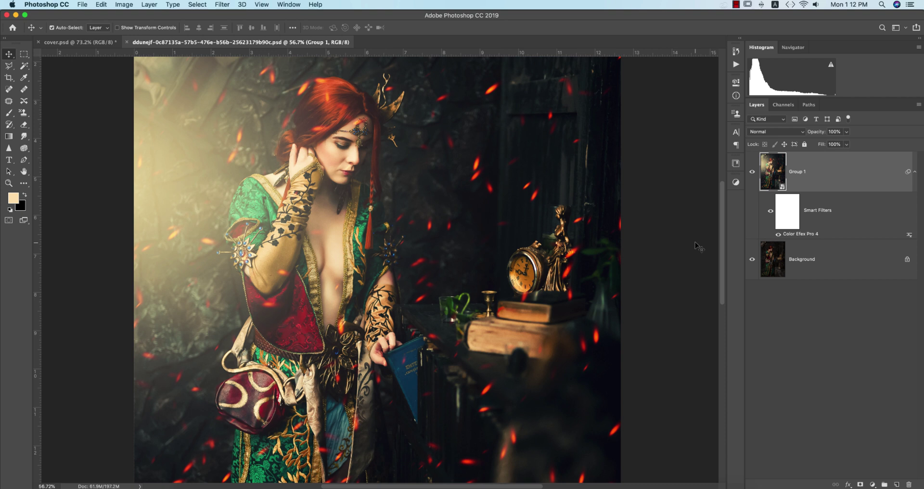
{"action": "key", "text": "super+0"}
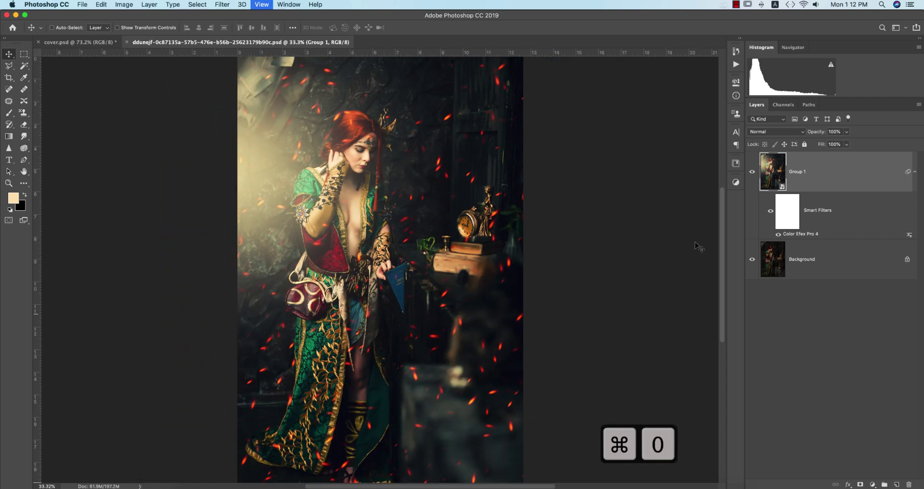
Open tw3_the_right_book_by_dungeonqueen_ddwes66.jpg, fit it on screen and duplicate its background to Layer 1
{"action": "left_click", "coordinate": [82, 5]}
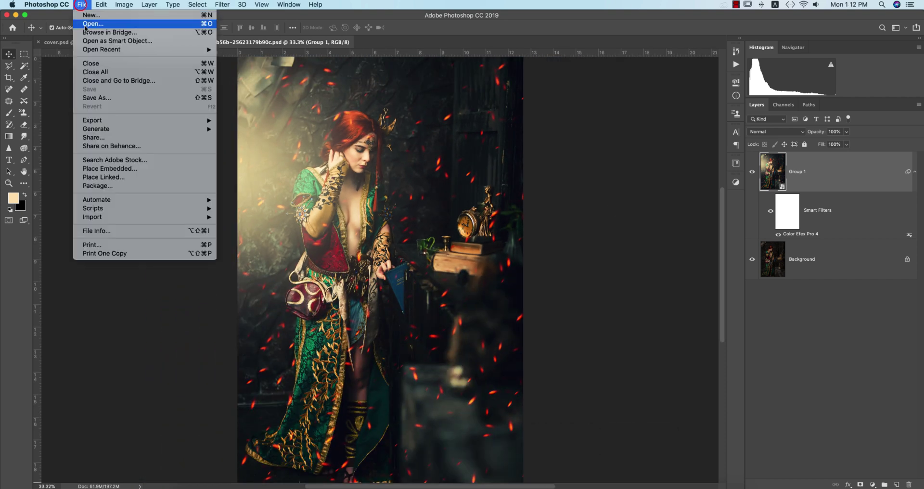
{"action": "left_click", "coordinate": [85, 27]}
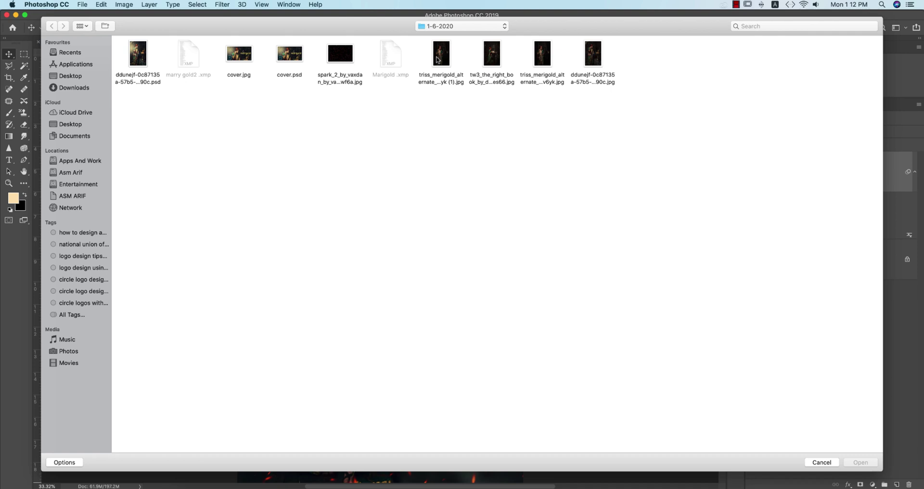
{"action": "left_click", "coordinate": [437, 57]}
{"action": "left_click", "coordinate": [491, 56]}
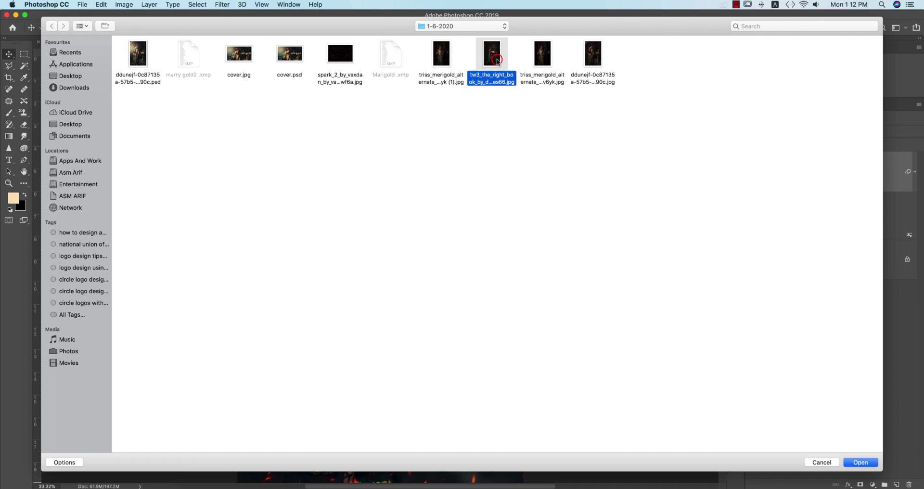
{"action": "left_click", "coordinate": [874, 463]}
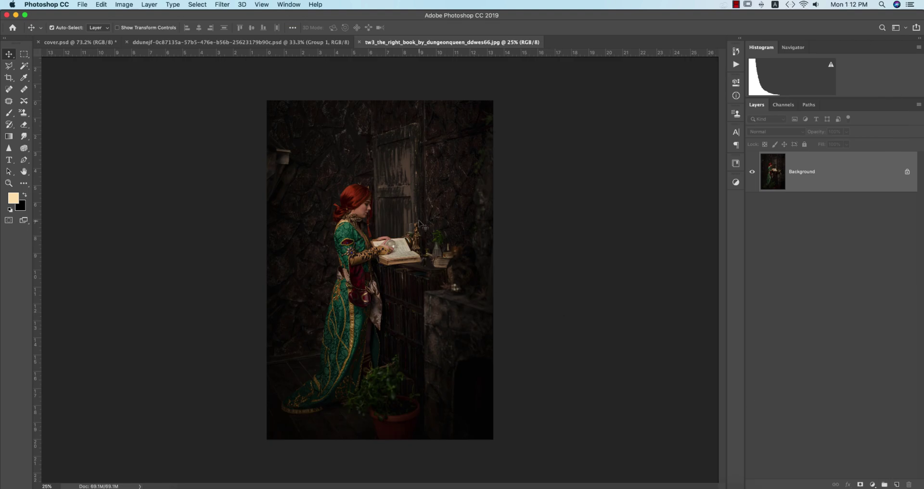
{"action": "key", "text": "super+0"}
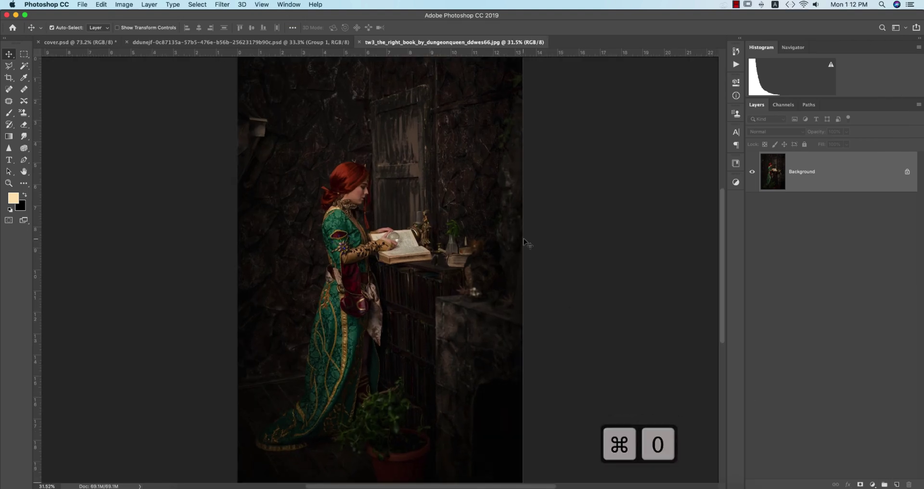
{"action": "key", "text": "super+j"}
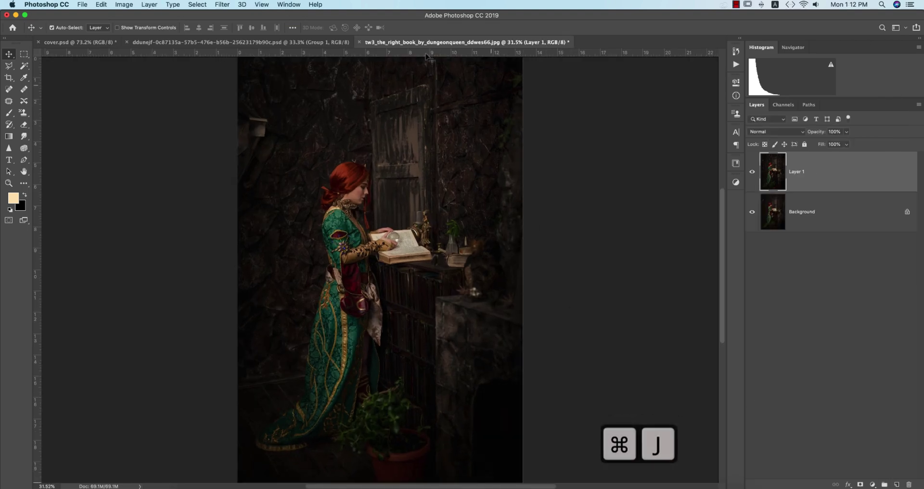
Load the Marigold.xmp preset in the Camera Raw Filter and apply it to Layer 1
{"action": "left_click", "coordinate": [231, 7]}
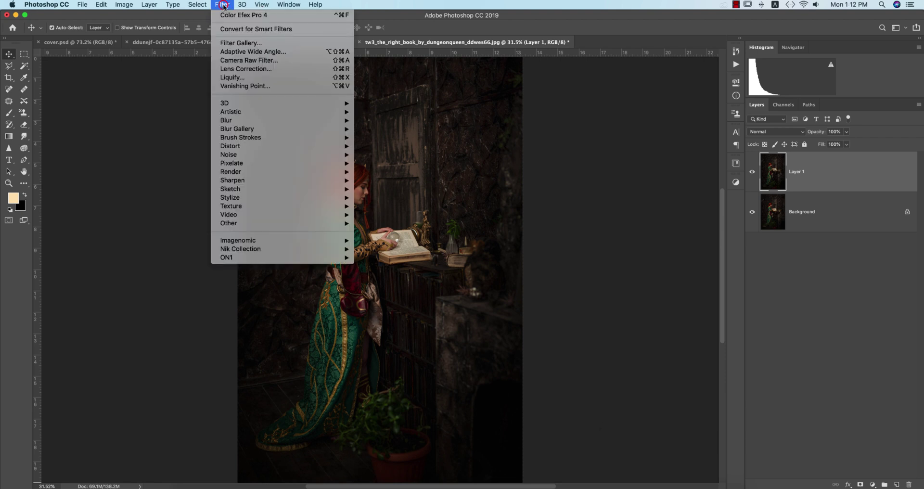
{"action": "left_click", "coordinate": [234, 61]}
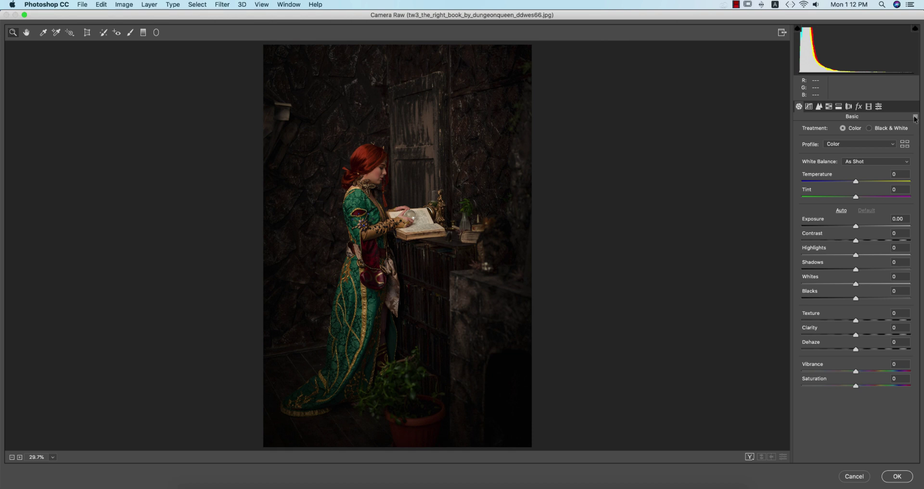
{"action": "left_click", "coordinate": [914, 118]}
{"action": "left_click", "coordinate": [864, 179]}
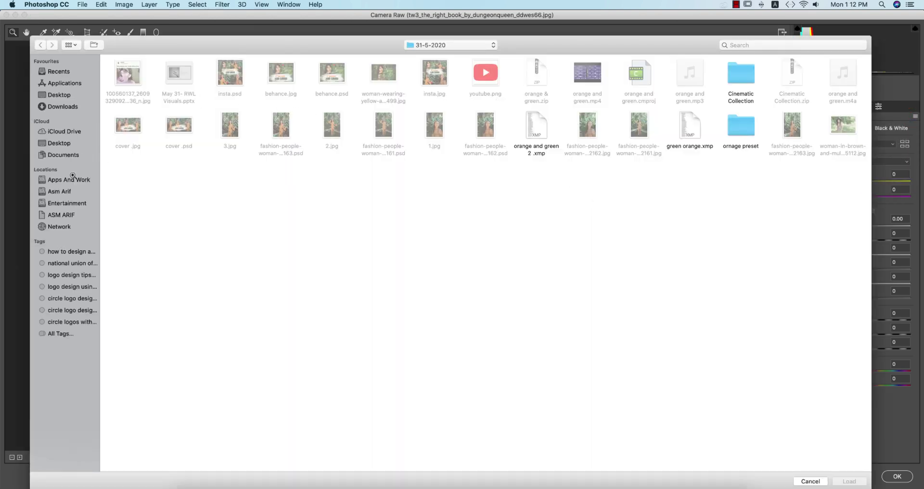
{"action": "left_click", "coordinate": [71, 180]}
{"action": "double_click", "coordinate": [128, 72]}
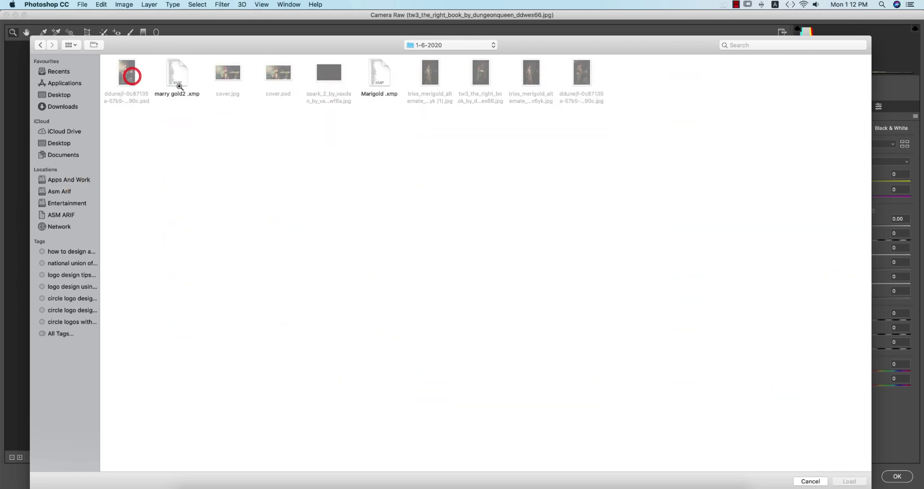
{"action": "left_click", "coordinate": [176, 78]}
{"action": "left_click", "coordinate": [388, 75]}
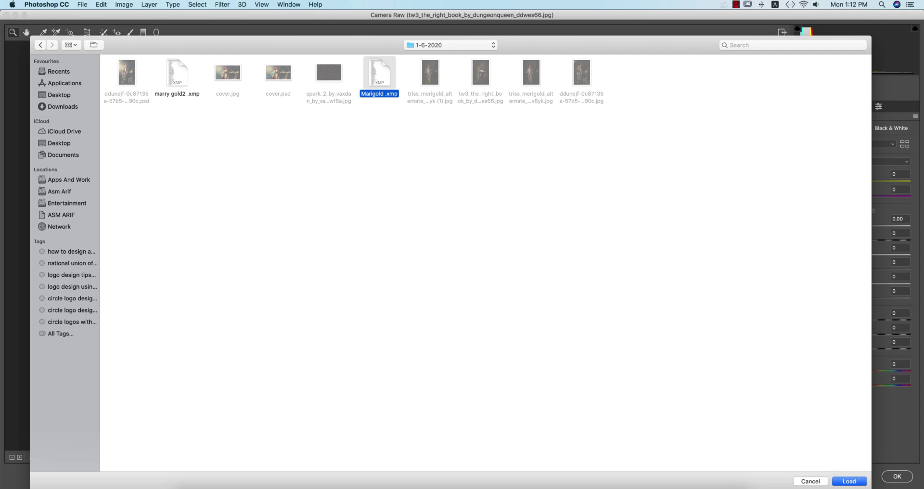
{"action": "left_click", "coordinate": [859, 482]}
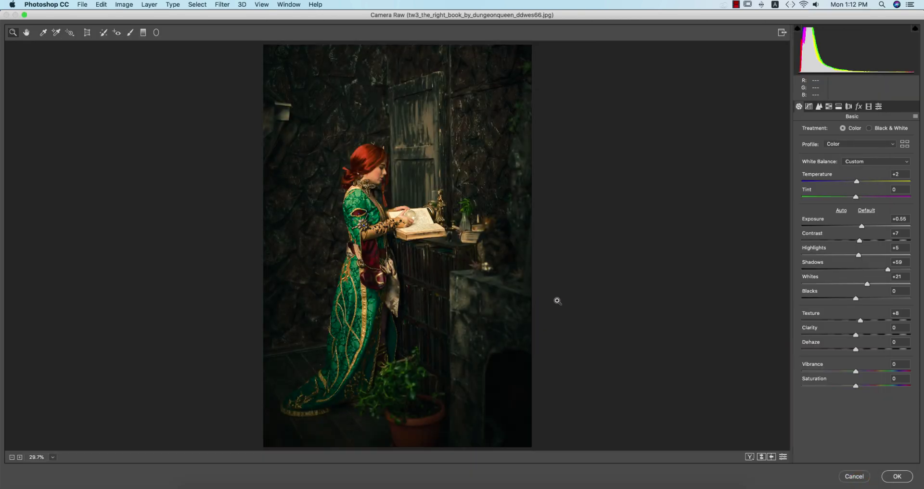
{"action": "left_click", "coordinate": [902, 478]}
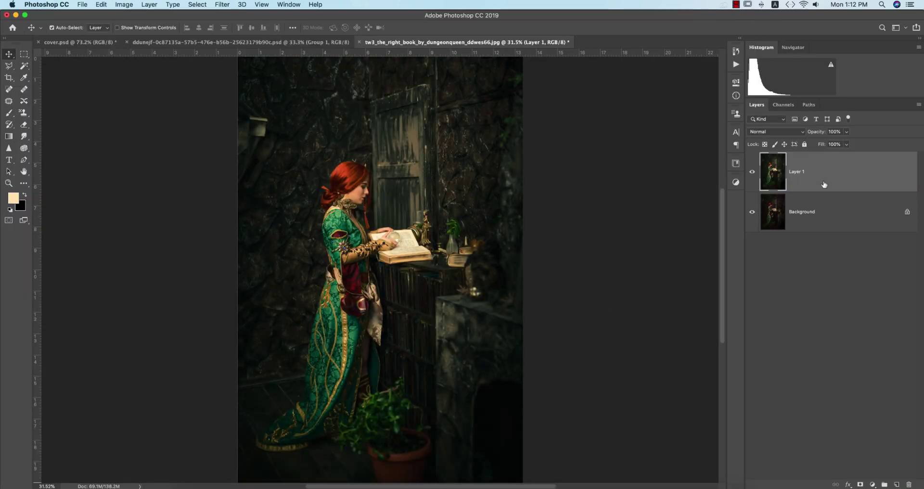
Place spark_2 embedded, rotate it -90°, scale about 152% to cover the photo, and blend it in Screen mode
{"action": "left_click", "coordinate": [84, 7]}
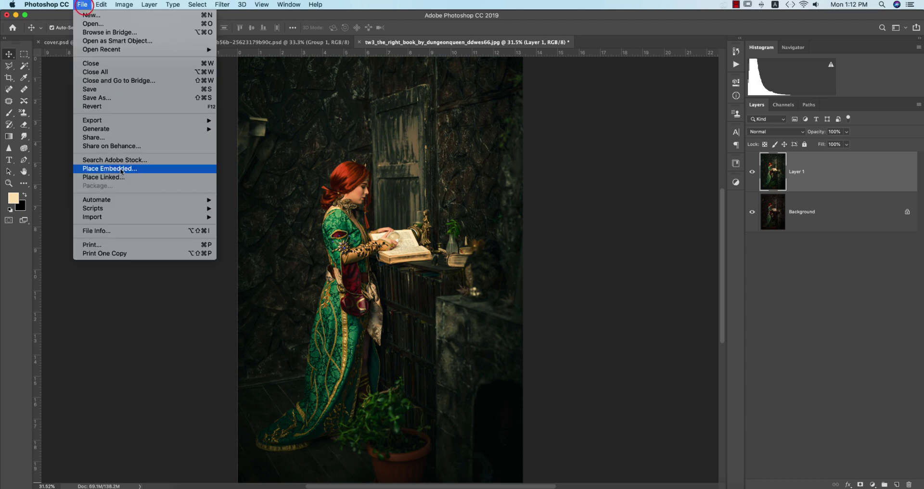
{"action": "left_click", "coordinate": [121, 171]}
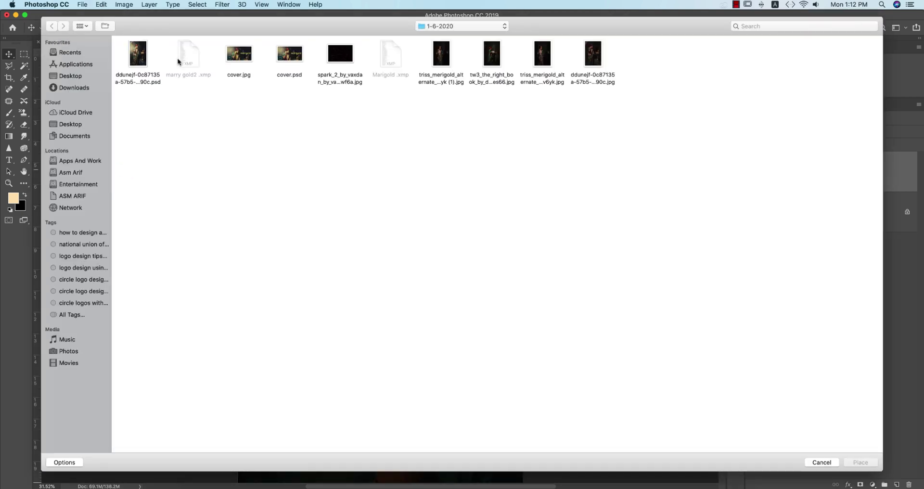
{"action": "left_click", "coordinate": [347, 56]}
{"action": "double_click", "coordinate": [347, 56]}
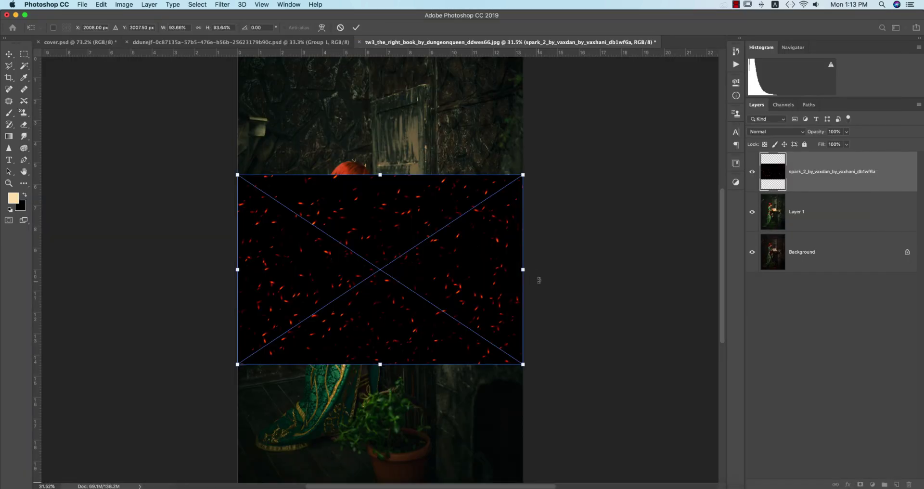
{"action": "left_click_drag", "start_coordinate": [541, 258], "coordinate": [532, 268]}
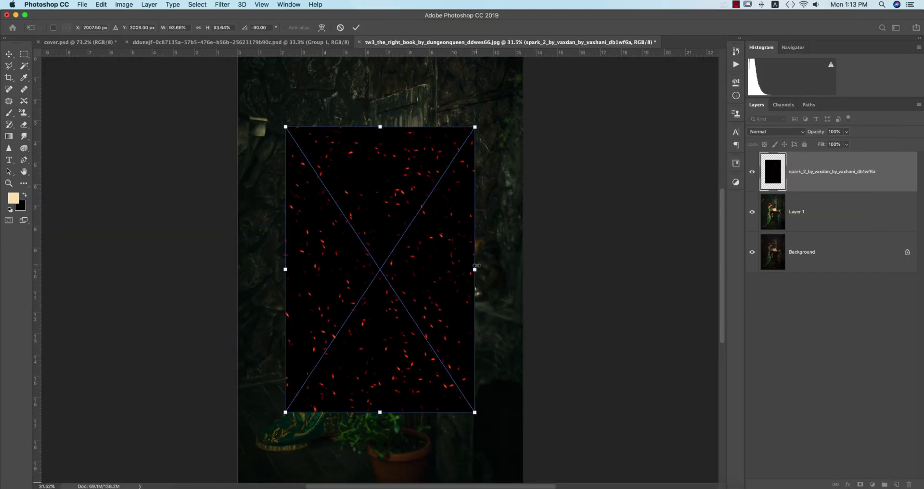
{"action": "left_click_drag", "start_coordinate": [475, 268], "coordinate": [534, 268]}
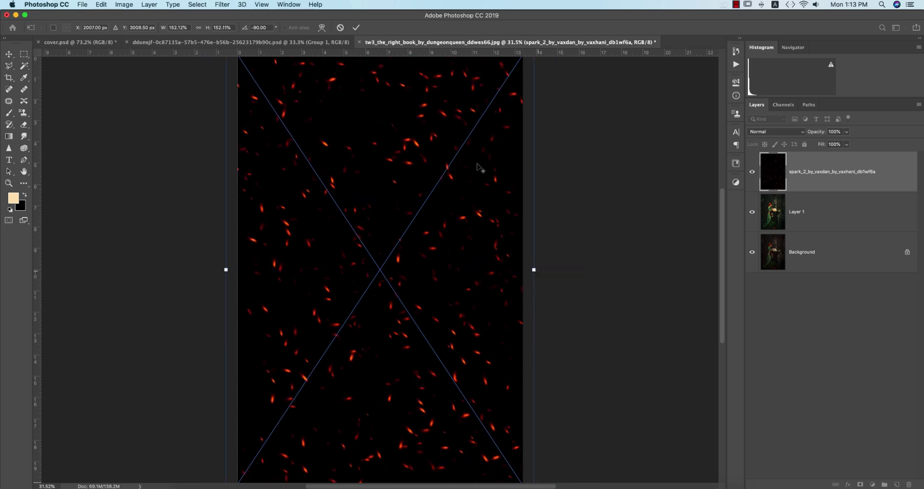
{"action": "left_click", "coordinate": [356, 28]}
{"action": "left_click", "coordinate": [773, 132]}
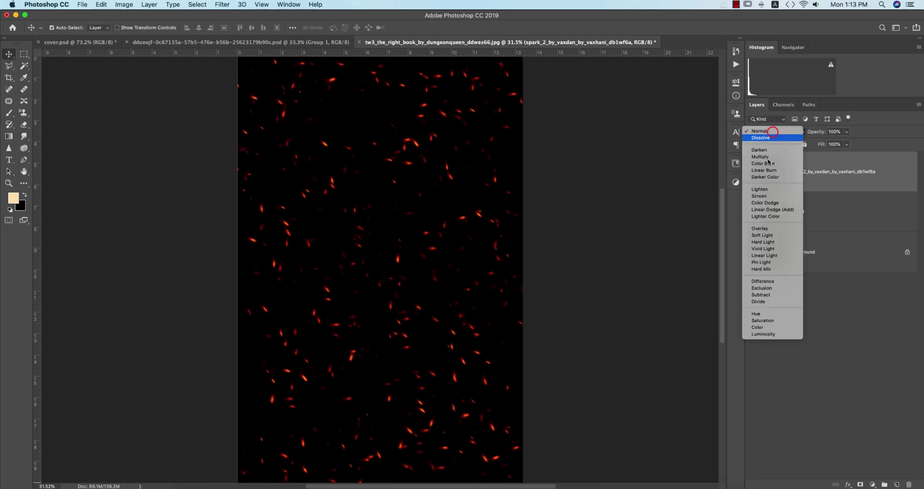
{"action": "left_click", "coordinate": [759, 196]}
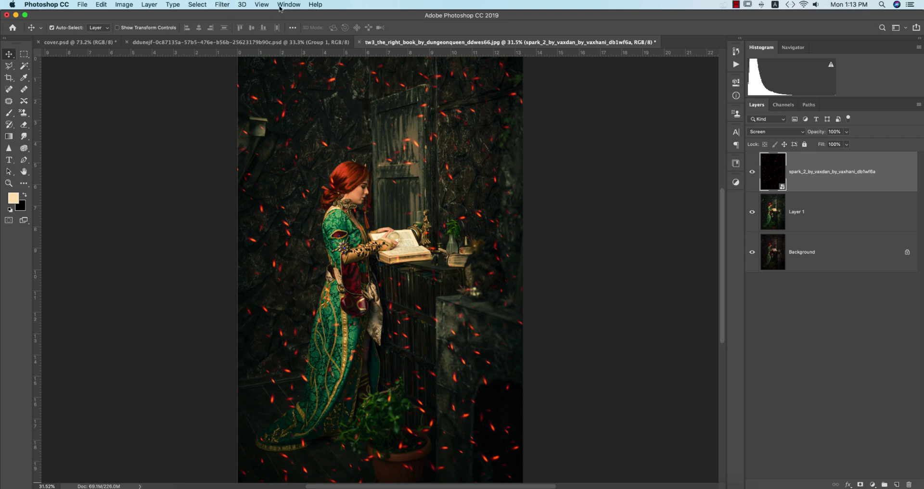
Blur the spark_2 layer with a 3.7-pixel Gaussian Blur and add an empty Layer 2 above it
{"action": "left_click", "coordinate": [222, 4]}
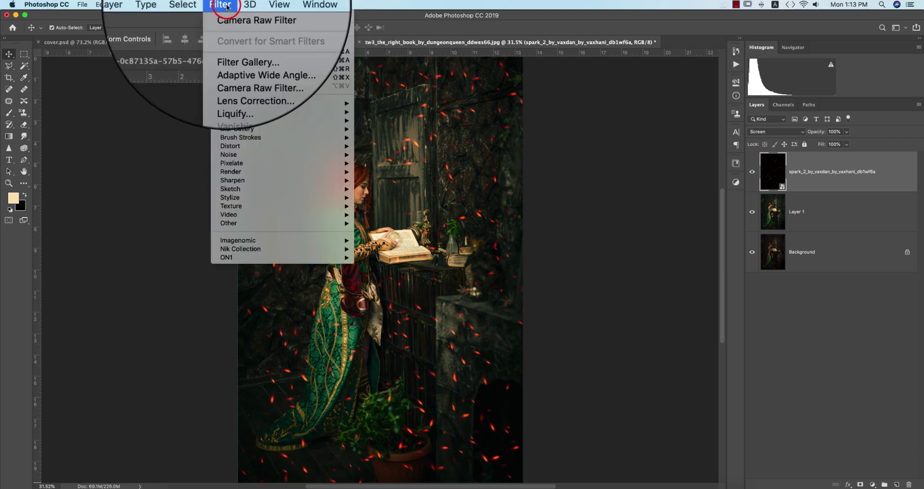
{"action": "mouse_move", "coordinate": [250, 119]}
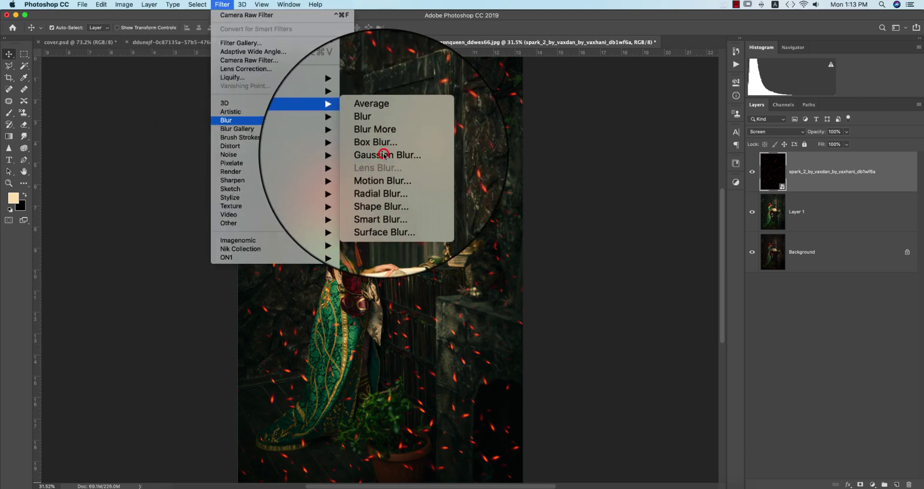
{"action": "left_click", "coordinate": [384, 155]}
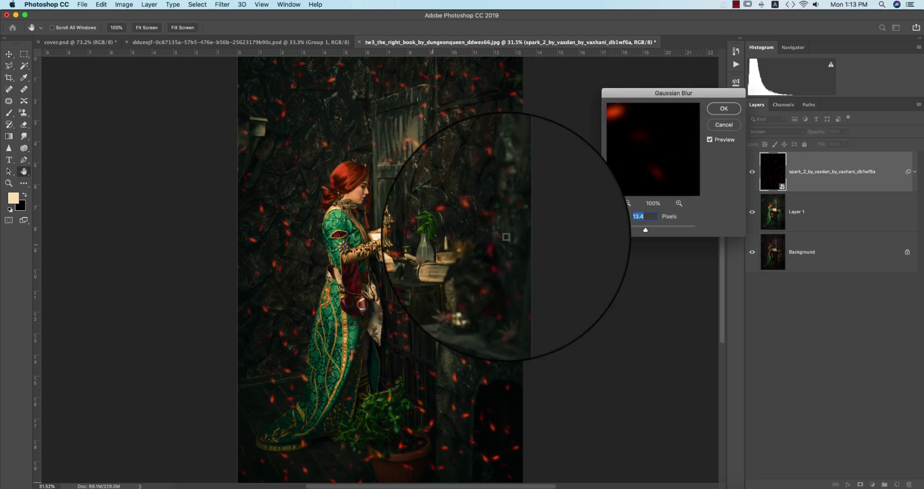
{"action": "left_click_drag", "start_coordinate": [646, 229], "coordinate": [626, 230]}
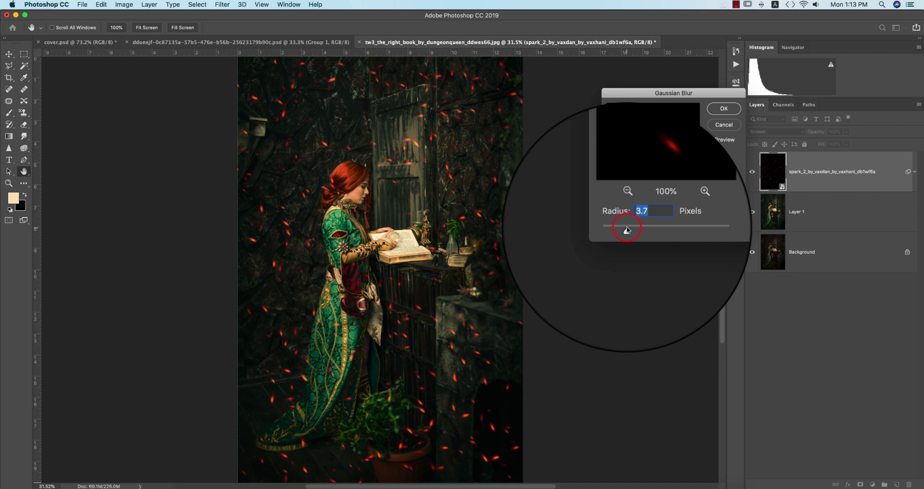
{"action": "left_click", "coordinate": [724, 110]}
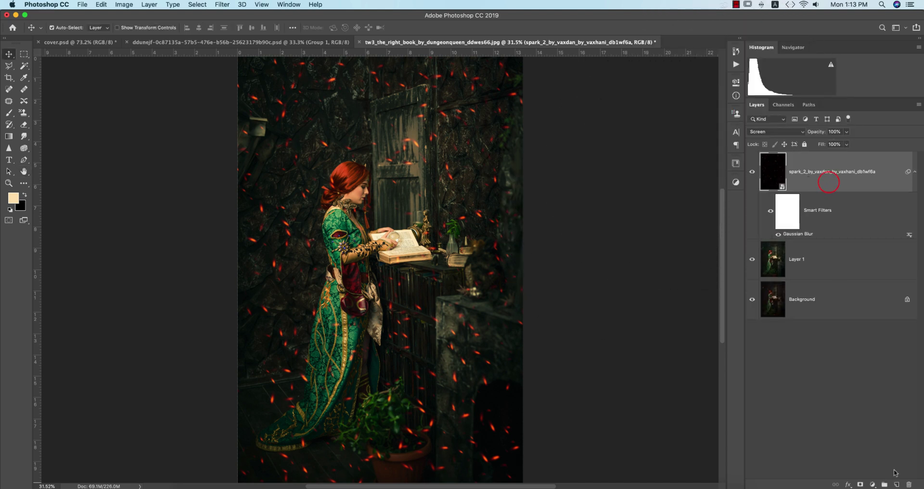
{"action": "left_click", "coordinate": [896, 484]}
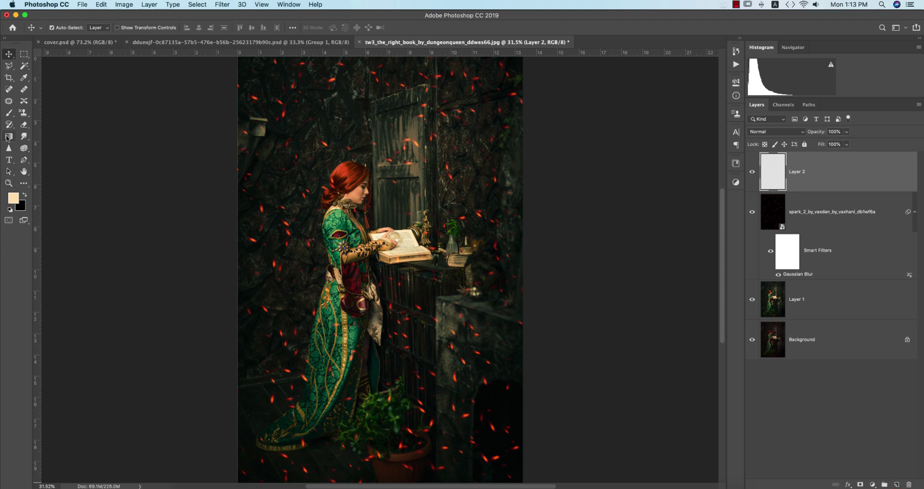
Paint a soft cream glow at the photo's left edge on Layer 2 and enlarge it across the left side
{"action": "left_click", "coordinate": [9, 113]}
{"action": "left_click", "coordinate": [258, 129]}
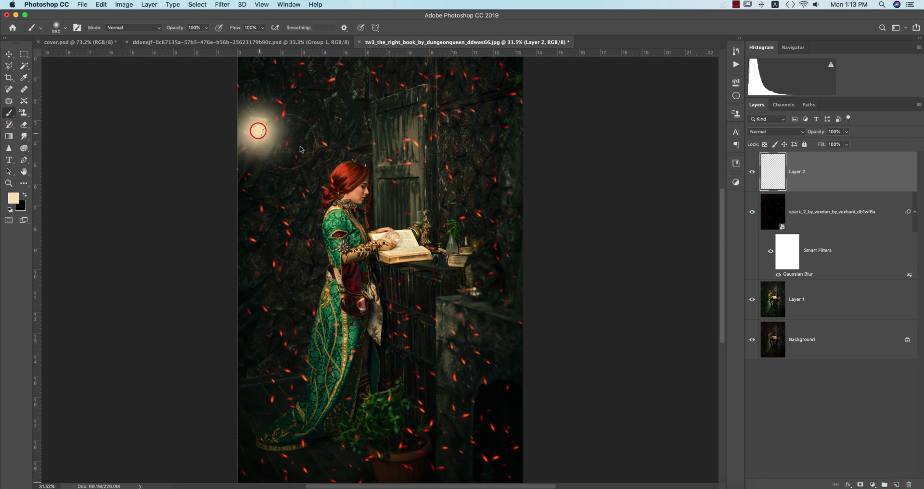
{"action": "key", "text": "super+z"}
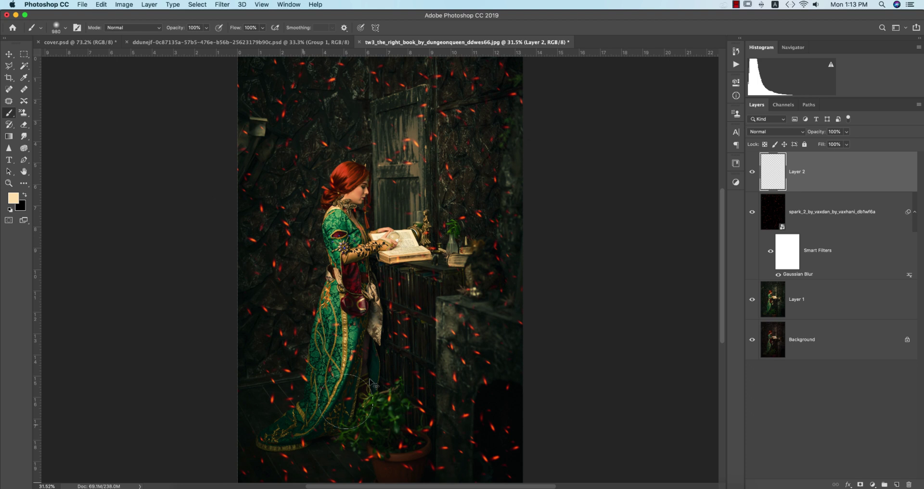
{"action": "scroll", "coordinate": [305, 231], "scroll_direction": "down", "scroll_amount": 3}
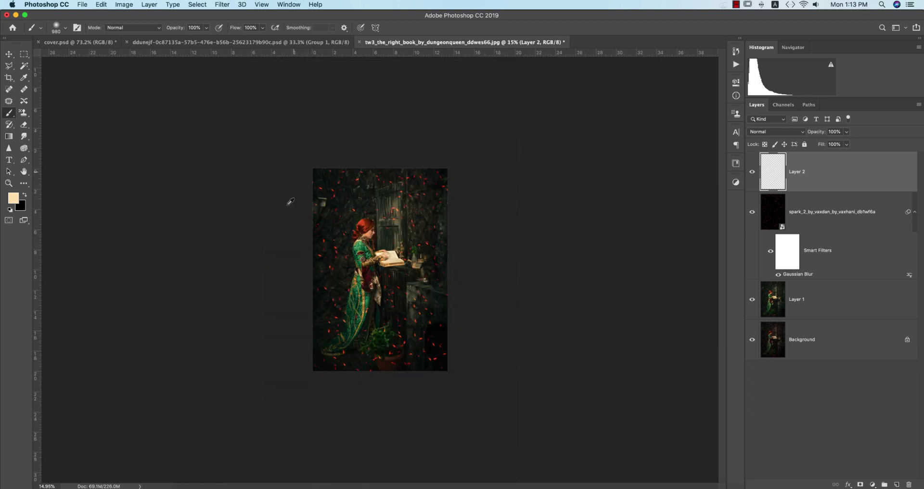
{"action": "left_click", "coordinate": [310, 243]}
{"action": "key", "text": "super+t"}
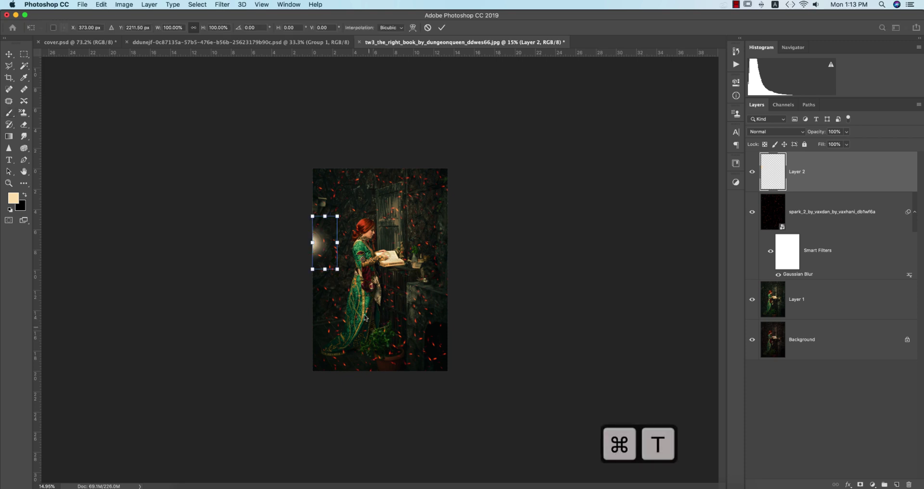
{"action": "left_click_drag", "start_coordinate": [337, 272], "coordinate": [419, 399]}
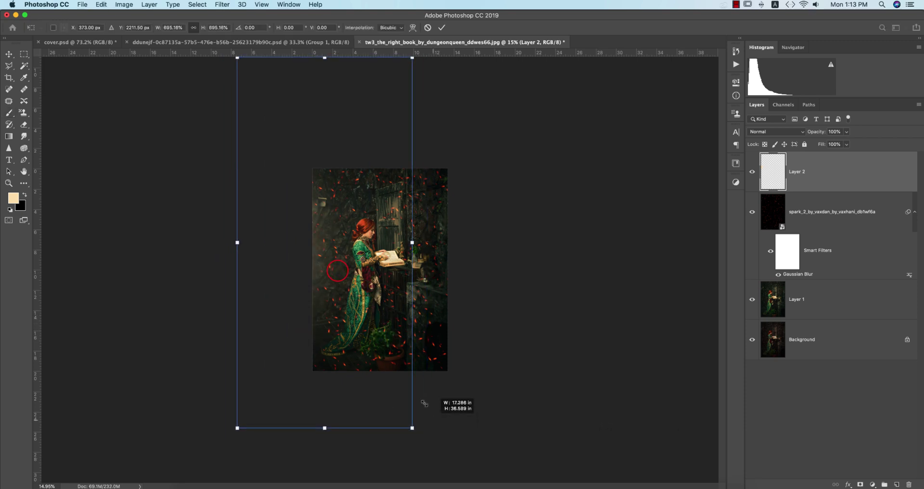
{"action": "left_click_drag", "start_coordinate": [367, 277], "coordinate": [412, 295]}
{"action": "left_click", "coordinate": [441, 28]}
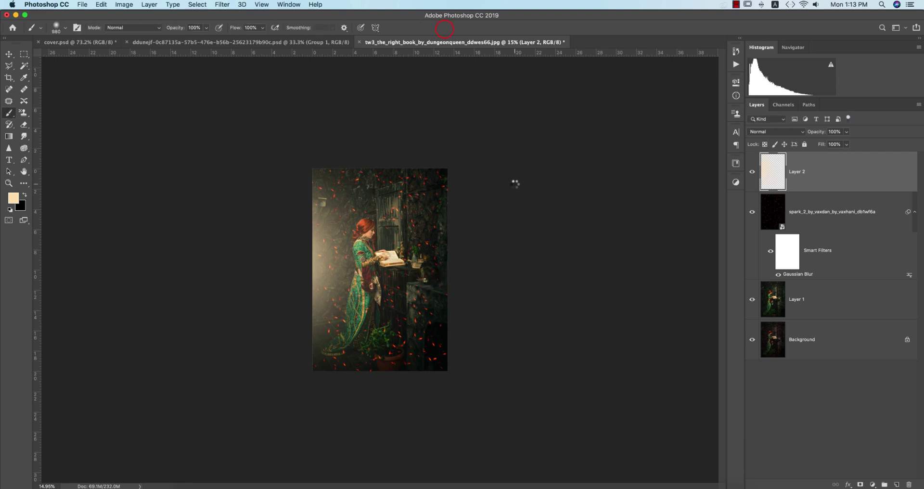
{"action": "key", "text": "alt+0"}
Stamp all visible layers into a new merged Layer 3
{"action": "key", "text": "super+0"}
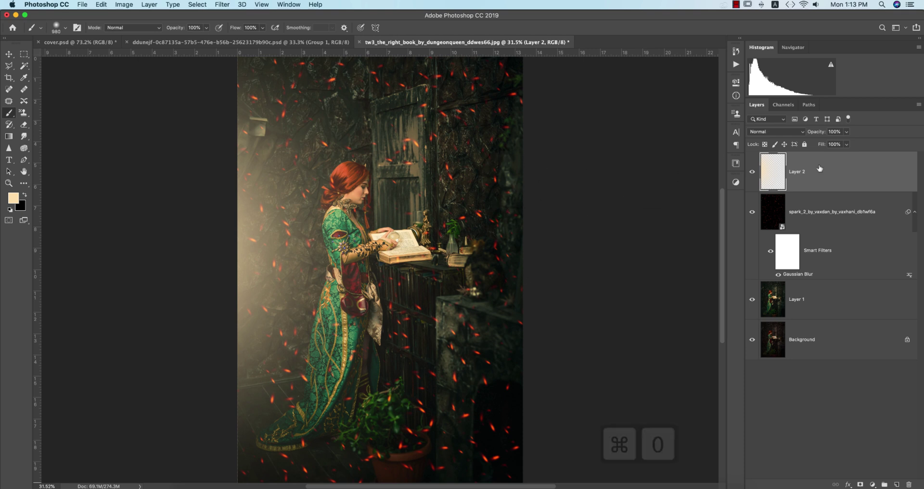
{"action": "left_click", "coordinate": [840, 306], "text": "shift"}
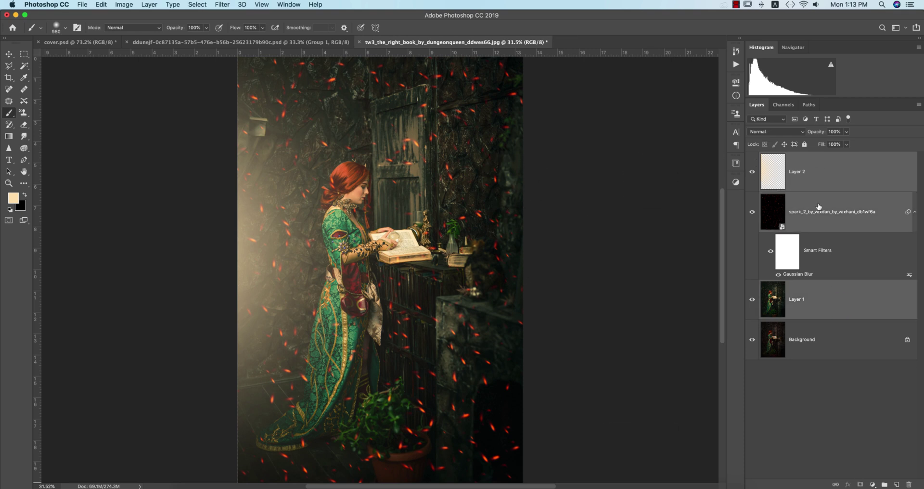
{"action": "key", "text": "alt+shift+super+e"}
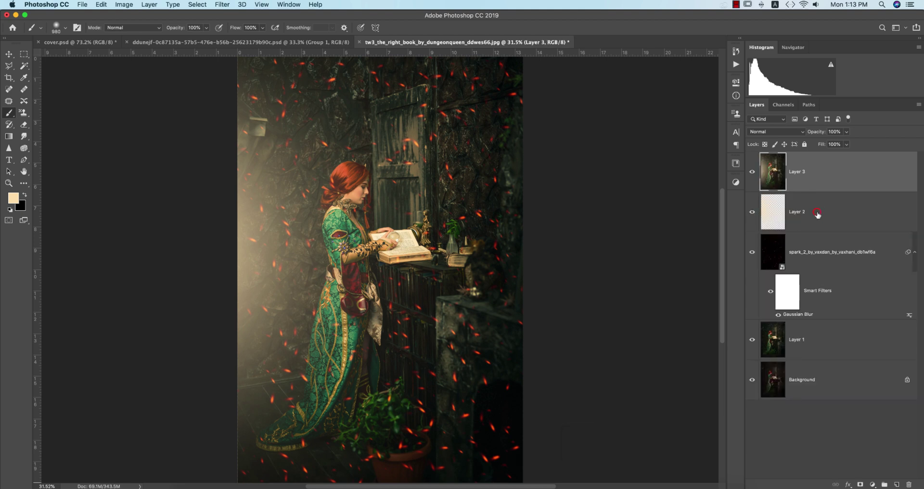
Group Layer 2 through Layer 1 as Group 1 and hide the group
{"action": "left_click", "coordinate": [818, 212]}
{"action": "left_click", "coordinate": [835, 335], "text": "shift"}
{"action": "key", "text": "super+g"}
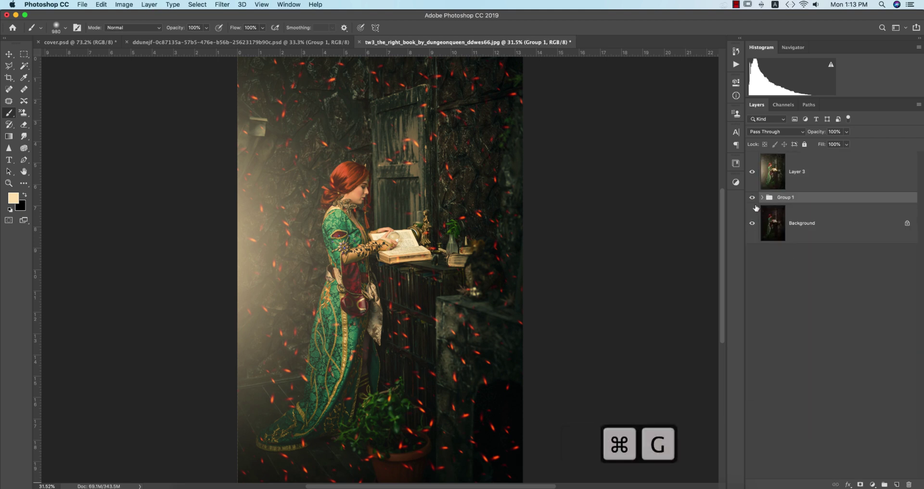
{"action": "left_click", "coordinate": [752, 197]}
Grade the merged Layer 3 with Color Efex Pro 4 Cross Processing method B10
{"action": "left_click", "coordinate": [797, 171]}
{"action": "left_click", "coordinate": [224, 4]}
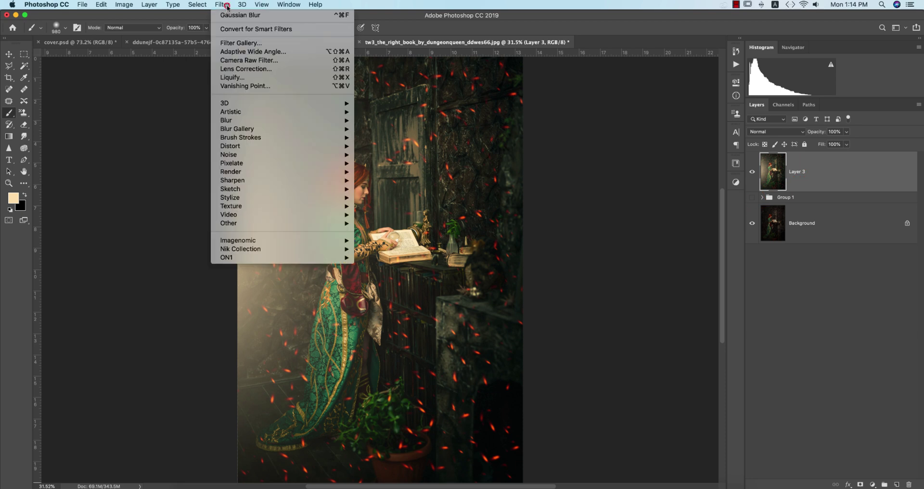
{"action": "mouse_move", "coordinate": [337, 248]}
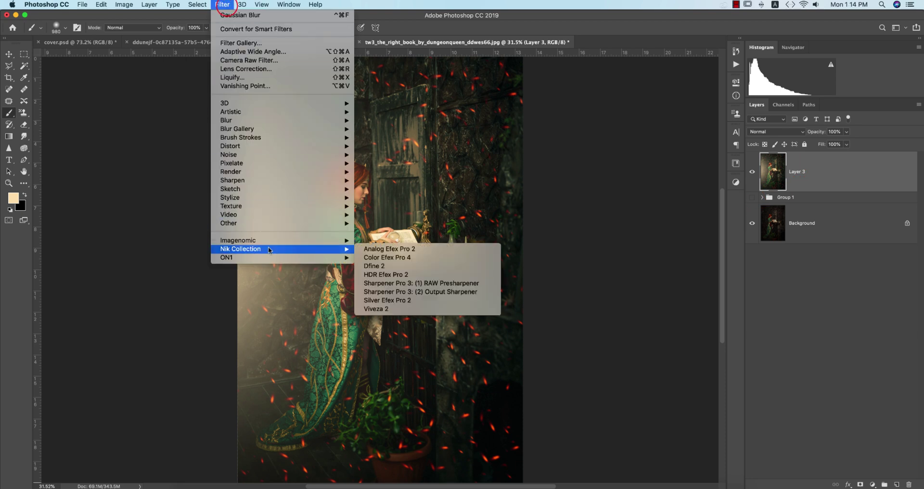
{"action": "left_click", "coordinate": [366, 258]}
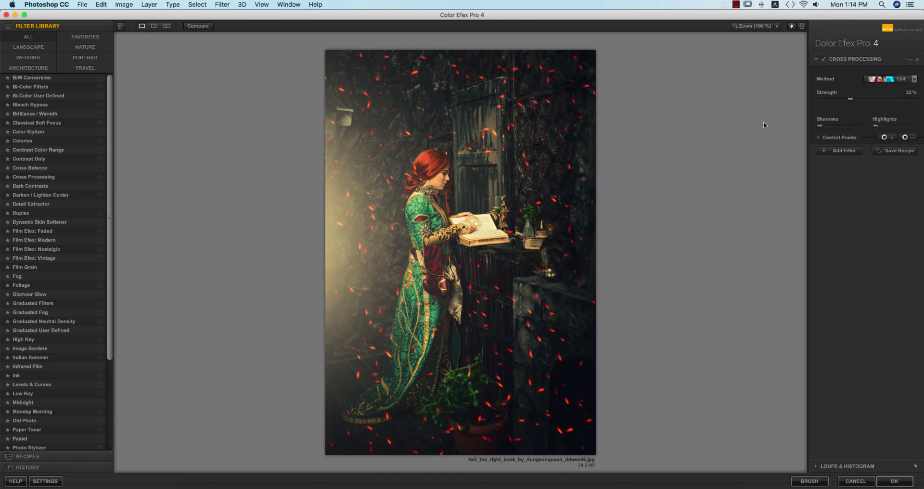
{"action": "left_click", "coordinate": [884, 79]}
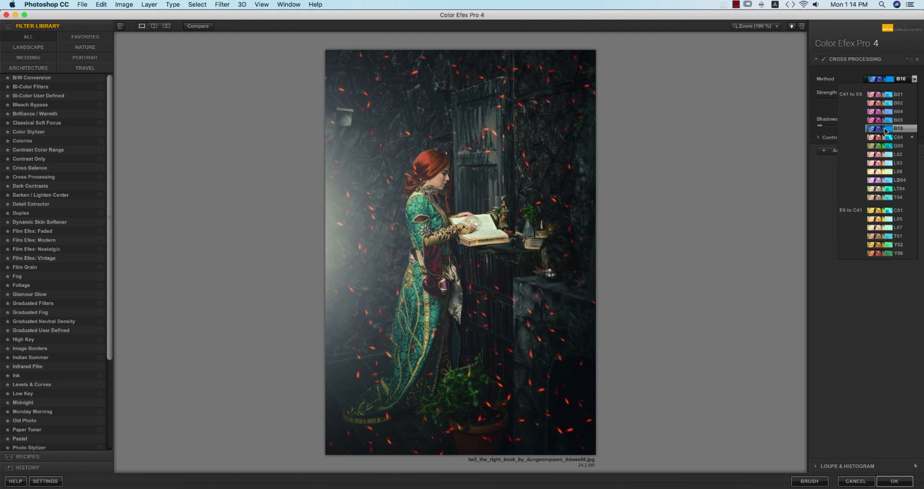
{"action": "left_click", "coordinate": [885, 130]}
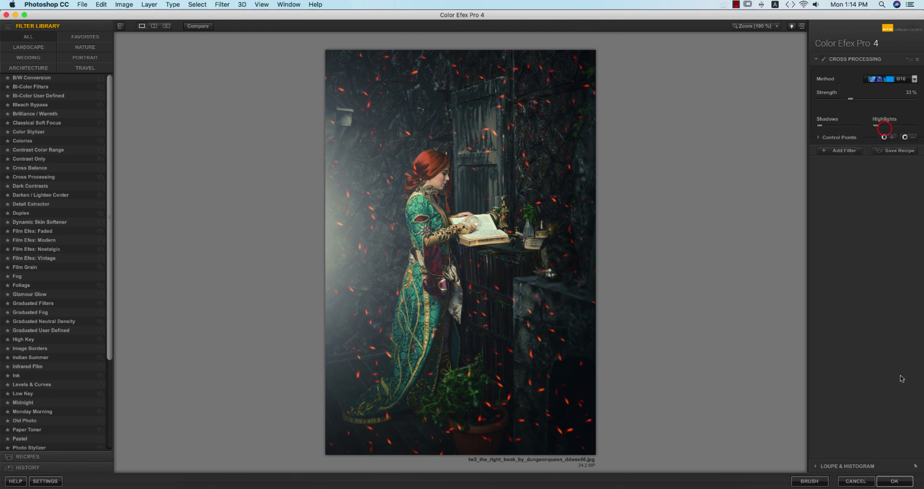
{"action": "left_click", "coordinate": [894, 481]}
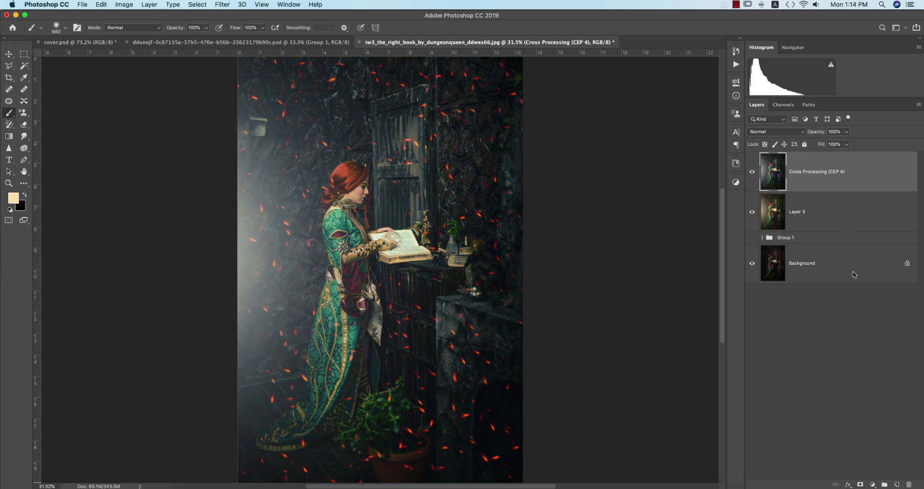
Add a Levels adjustment layer on top of the stack with the midtone gamma at 0.82
{"action": "left_click", "coordinate": [872, 484]}
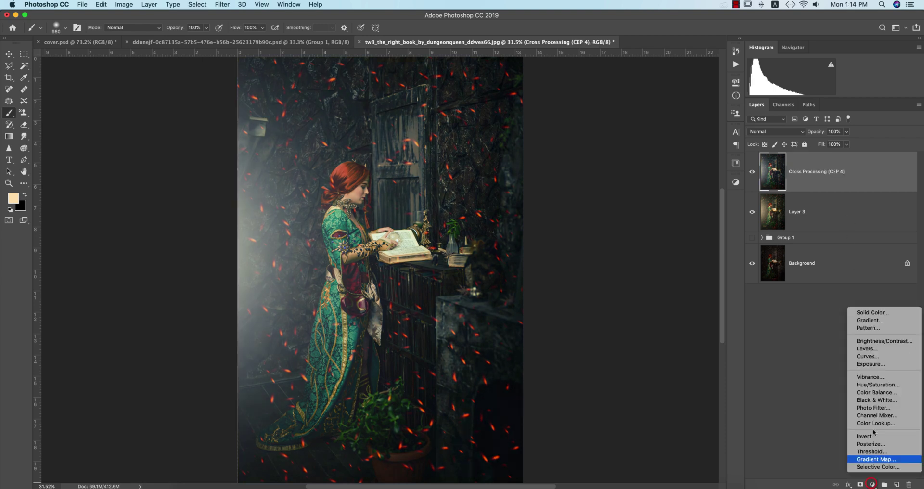
{"action": "left_click", "coordinate": [881, 349]}
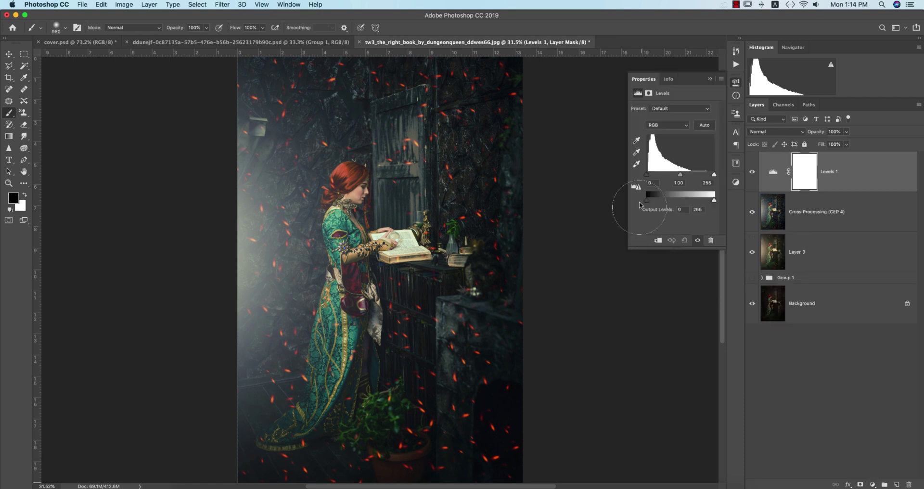
{"action": "left_click_drag", "start_coordinate": [680, 174], "coordinate": [686, 175]}
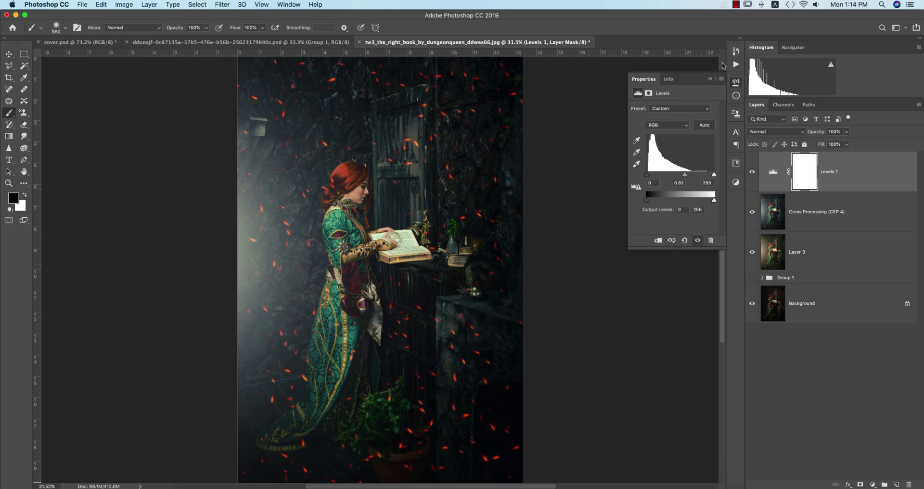
{"action": "left_click", "coordinate": [710, 78]}
{"action": "left_click", "coordinate": [9, 54]}
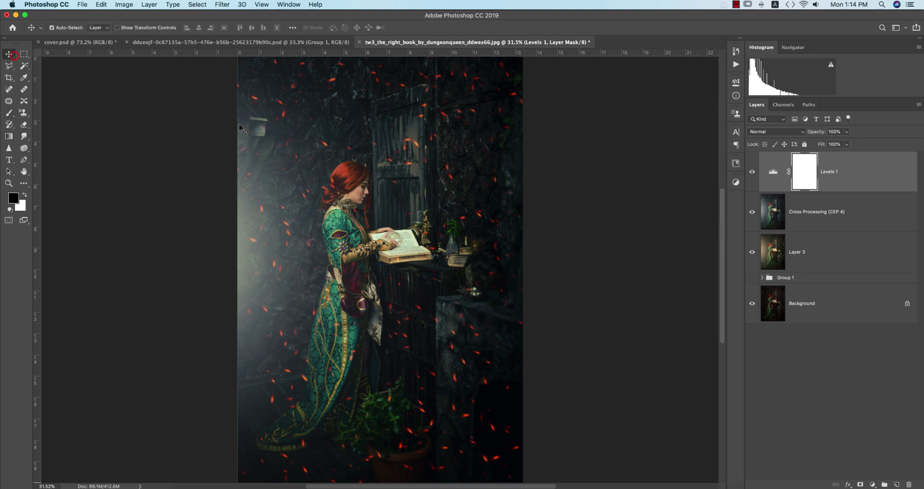
Toggle the original photo on and off in both edited documents to compare before and after
{"action": "left_click", "coordinate": [752, 304], "text": "alt"}
{"action": "left_click", "coordinate": [752, 304], "text": "alt"}
{"action": "left_click", "coordinate": [289, 42]}
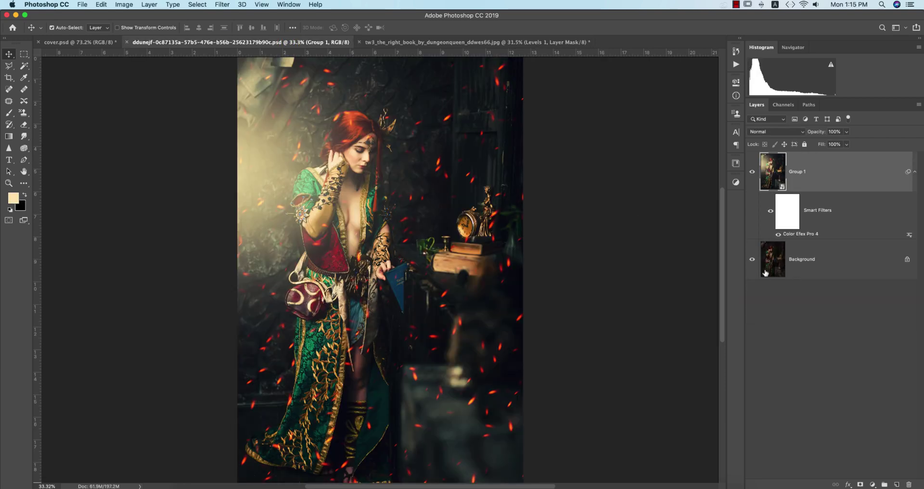
{"action": "left_click", "coordinate": [753, 260], "text": "alt"}
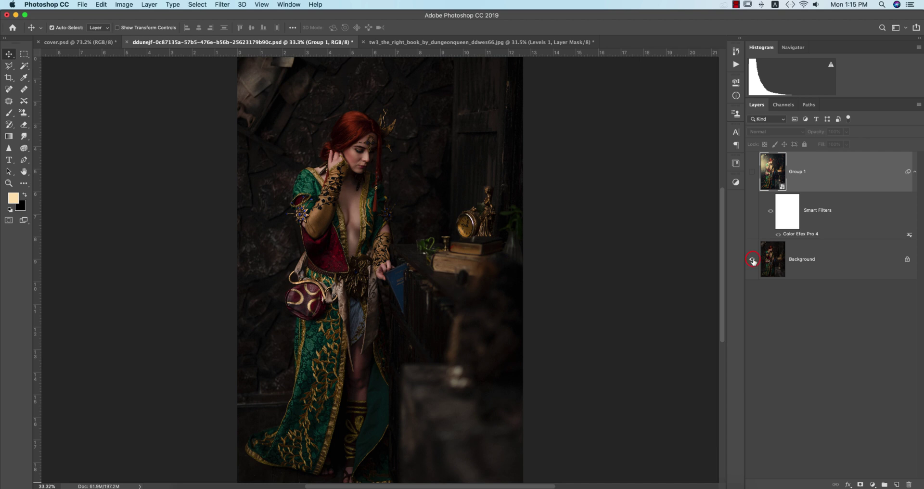
{"action": "left_click", "coordinate": [752, 261], "text": "alt"}
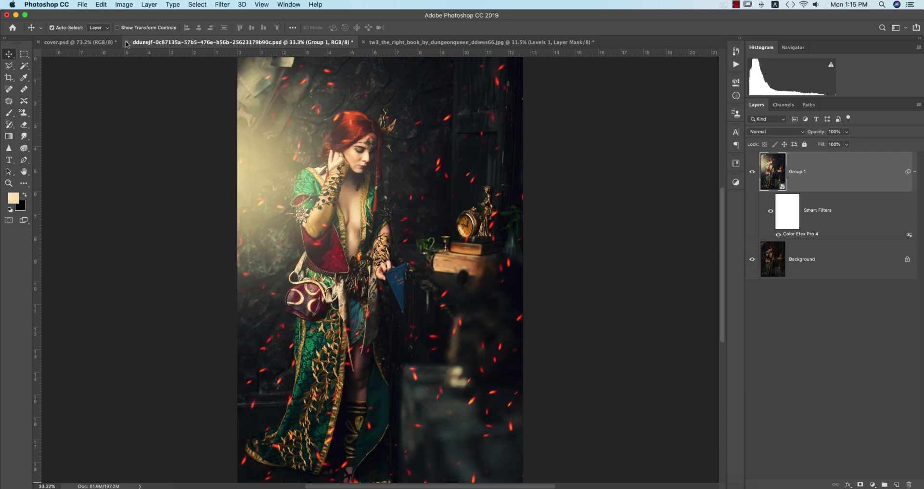
Flip through cover.psd and the reading photo, ending on the woman holding the blue book
{"action": "left_click", "coordinate": [109, 42]}
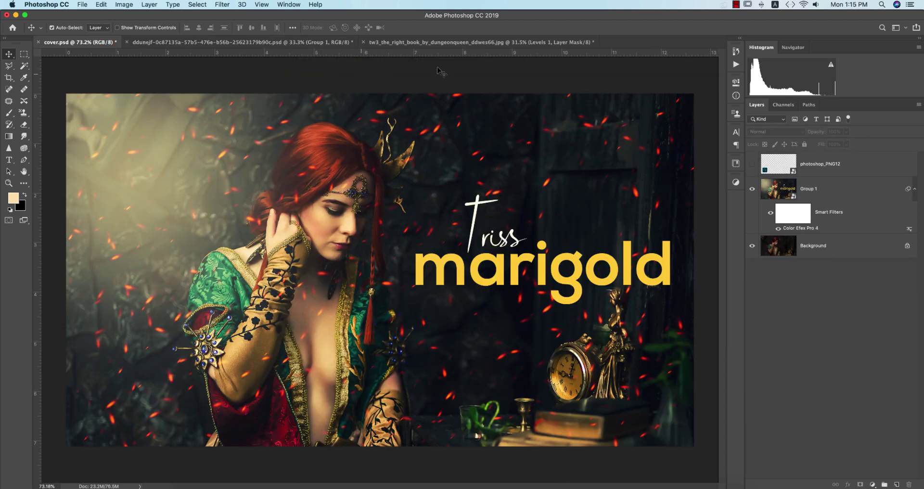
{"action": "left_click", "coordinate": [519, 42]}
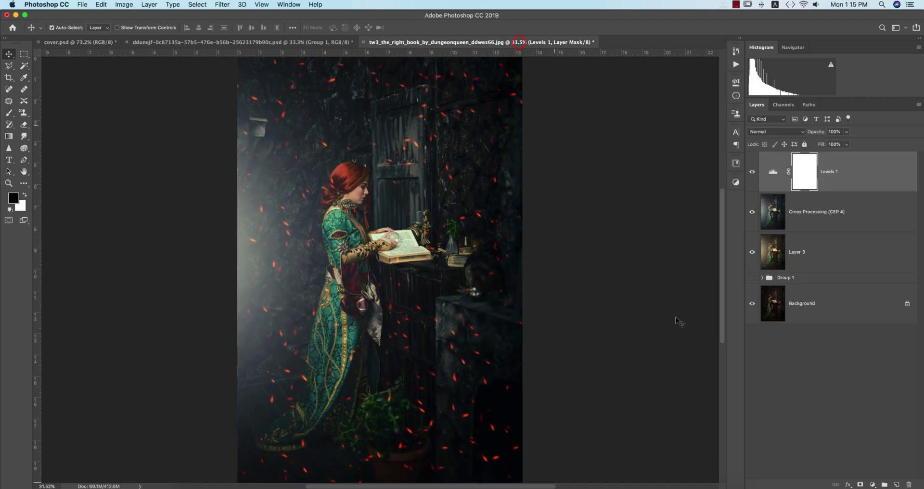
{"action": "left_click", "coordinate": [306, 43]}
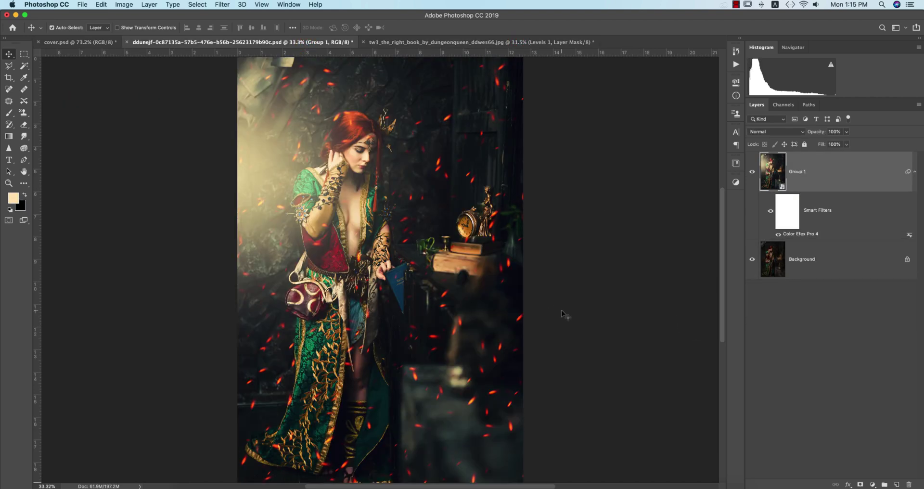